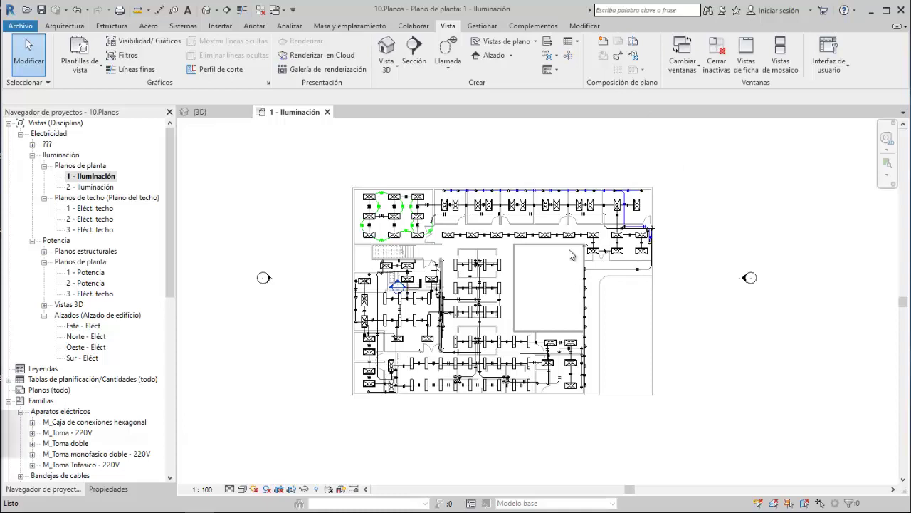
# - Return to the Project Browser and collapse the Familias branch
pyautogui.click(111, 488)
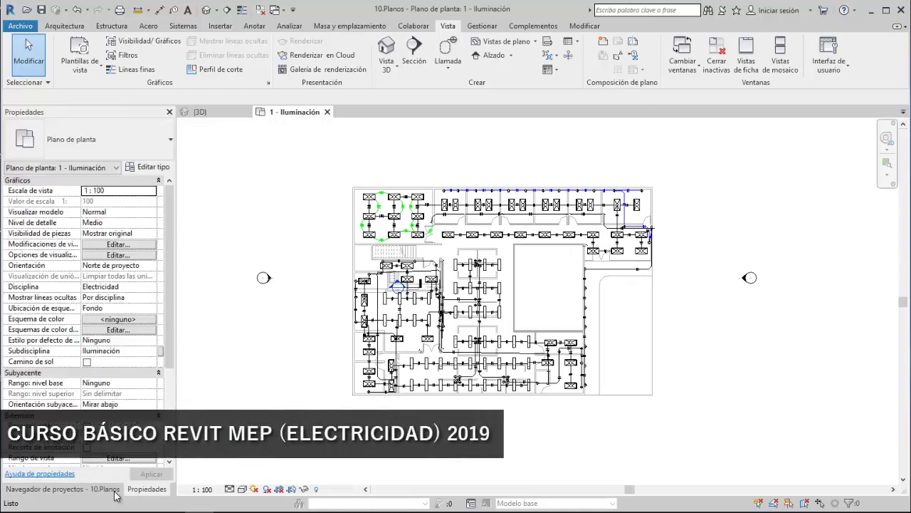
pyautogui.click(71, 490)
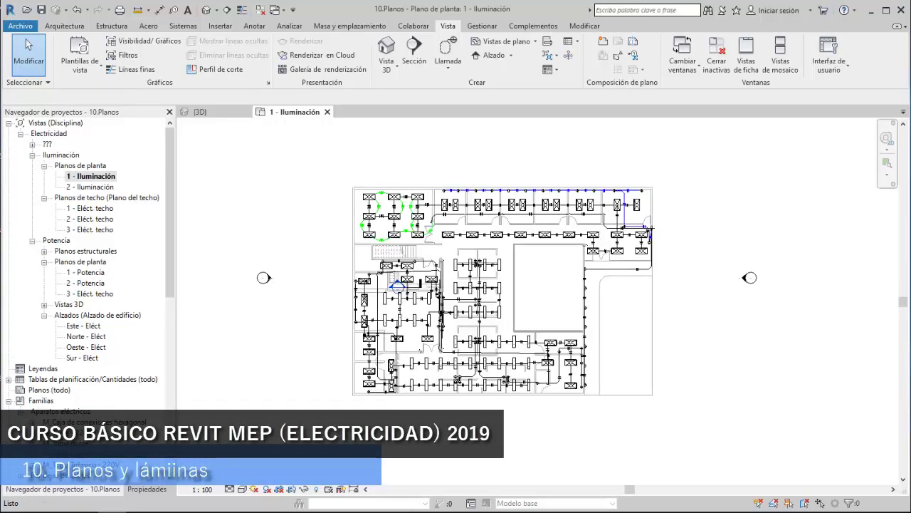
pyautogui.moveTo(166, 284); pyautogui.dragTo(162, 343)
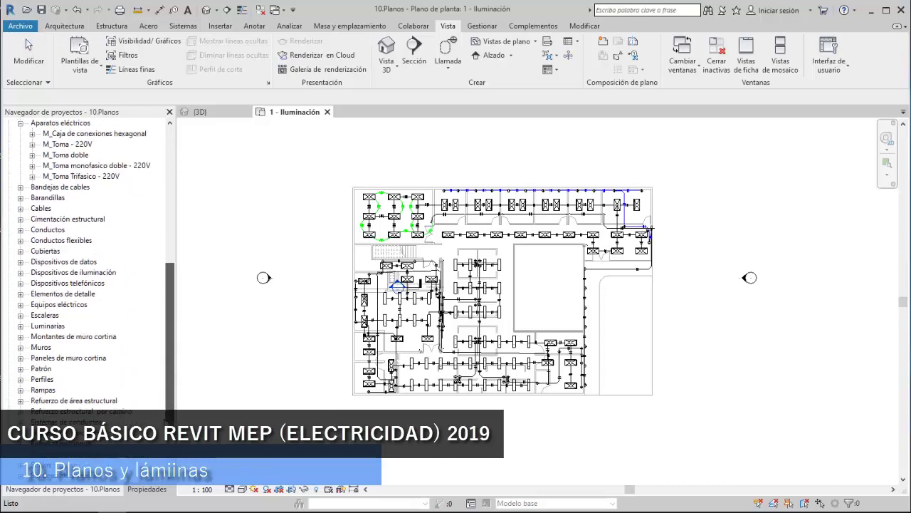
pyautogui.scroll(2, 162, 342)
pyautogui.click(10, 301)
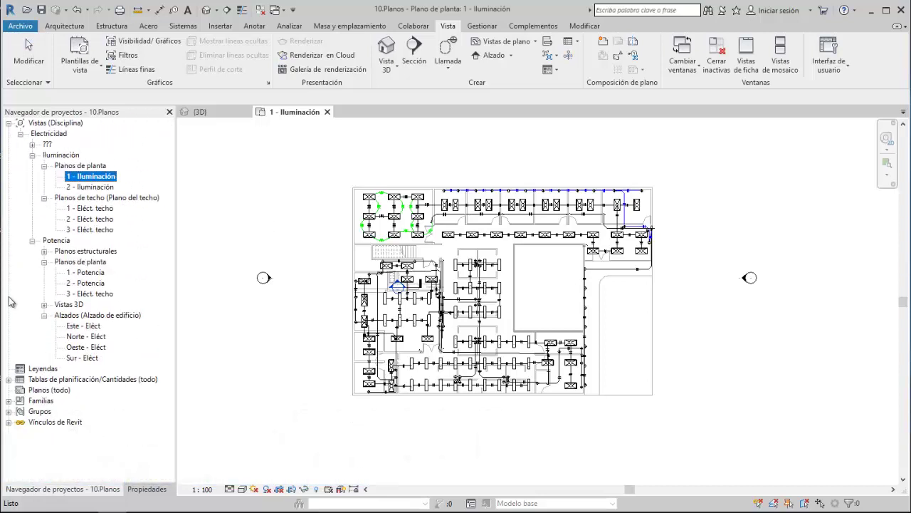
# - Create a new sheet from Planos (todo) and open the Cargar familia browser
pyautogui.click(42, 390)
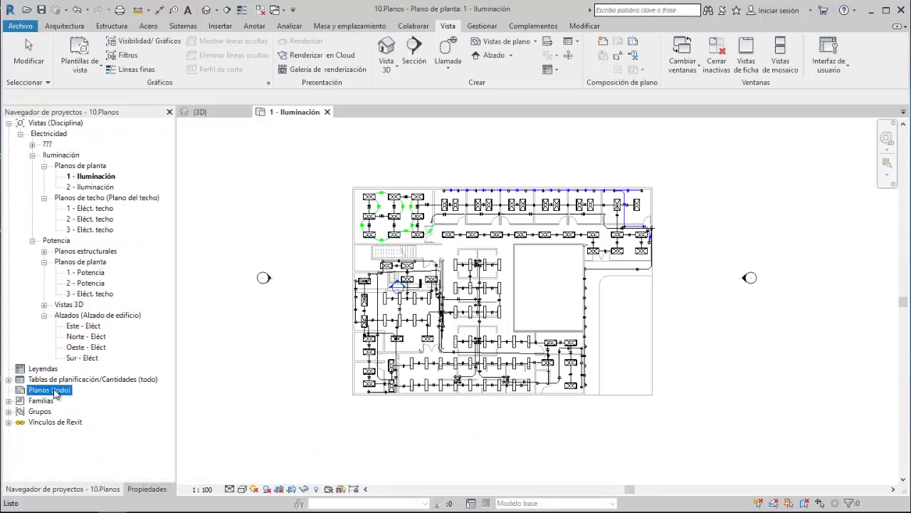
pyautogui.rightClick(54, 394)
pyautogui.click(105, 397)
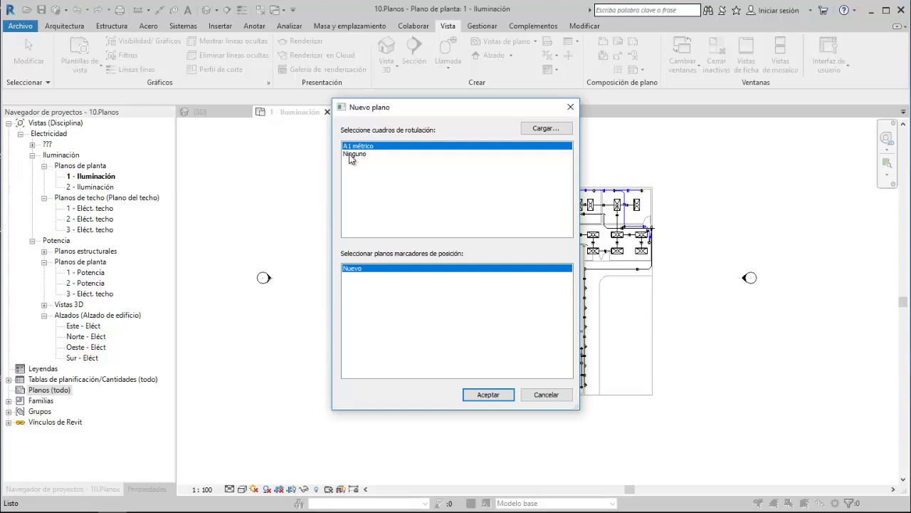
pyautogui.click(545, 128)
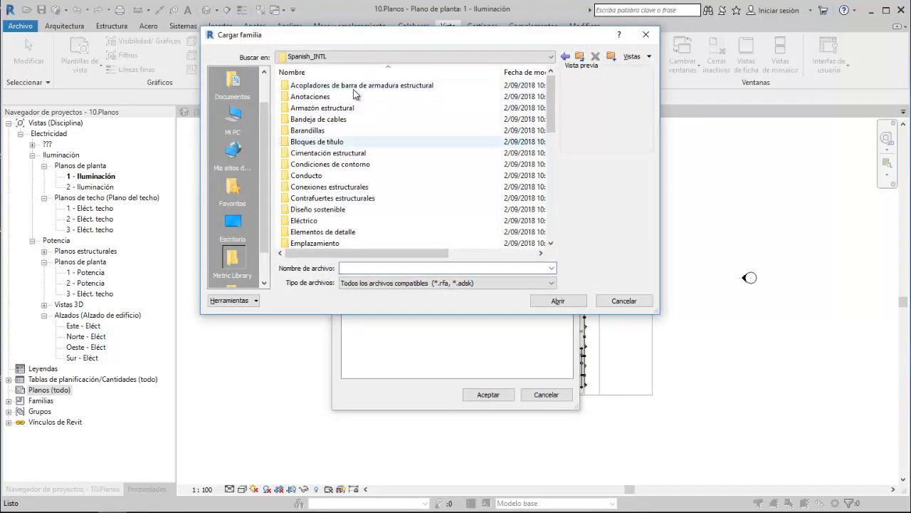
pyautogui.click(646, 35)
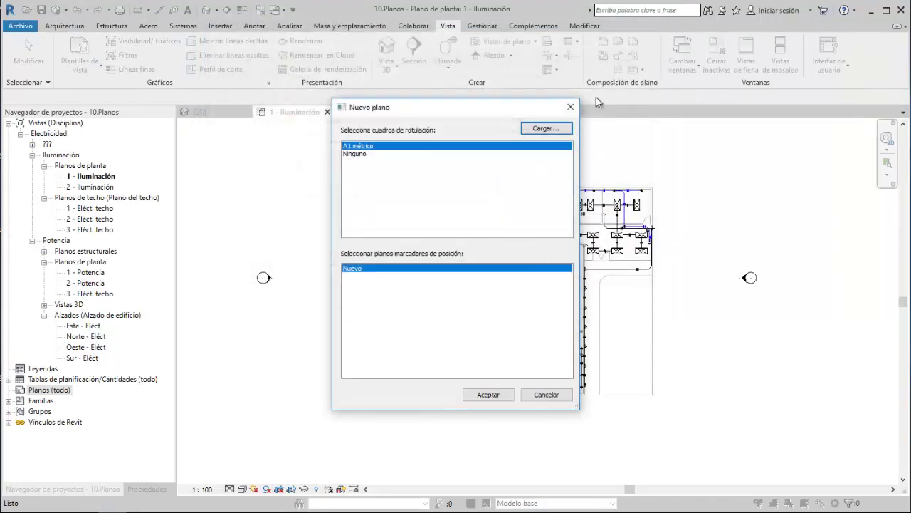
pyautogui.click(562, 129)
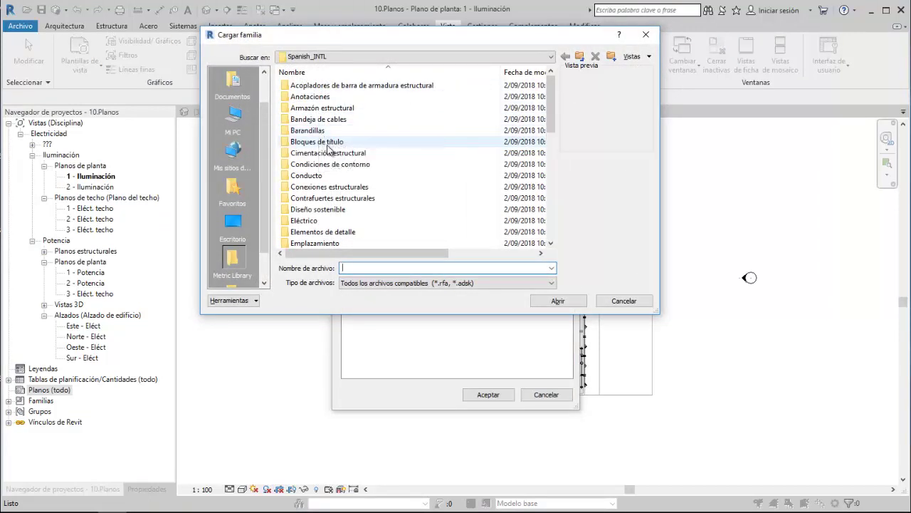
# - Load the A0, A2, A3 and A4 métrico title blocks, skipping the already loaded A1
pyautogui.click(328, 144)
pyautogui.doubleClick(328, 145)
pyautogui.click(313, 97)
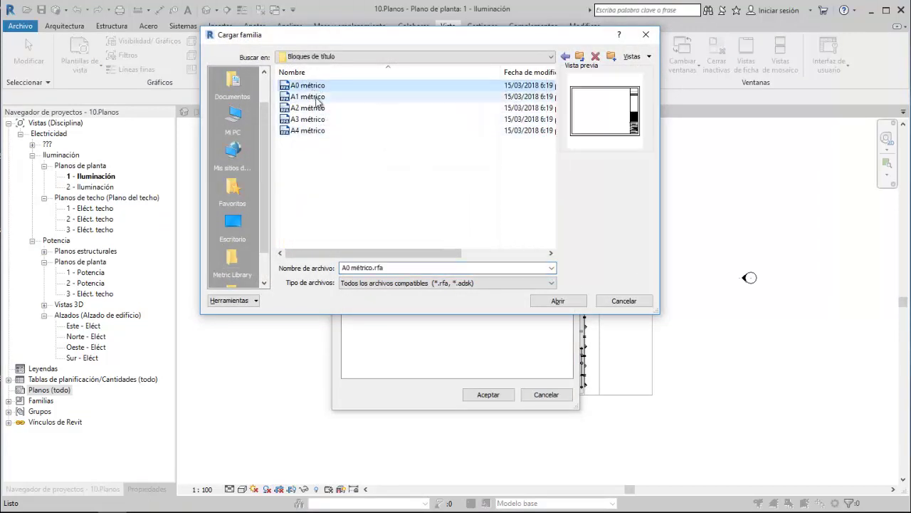
pyautogui.click(318, 109)
pyautogui.click(322, 119)
pyautogui.click(324, 130)
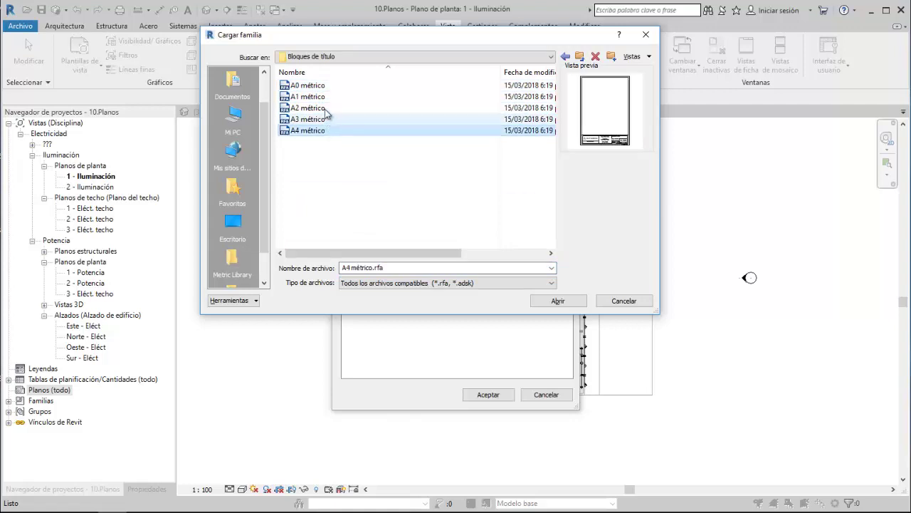
pyautogui.keyDown('shift'); pyautogui.click(320, 89); pyautogui.keyUp('shift')
pyautogui.keyDown('ctrl'); pyautogui.click(314, 97); pyautogui.keyUp('ctrl')
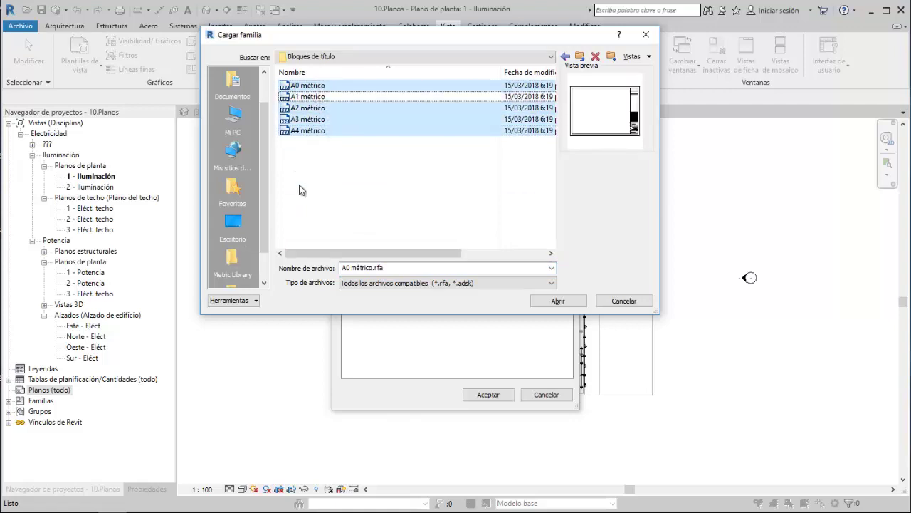
pyautogui.click(555, 302)
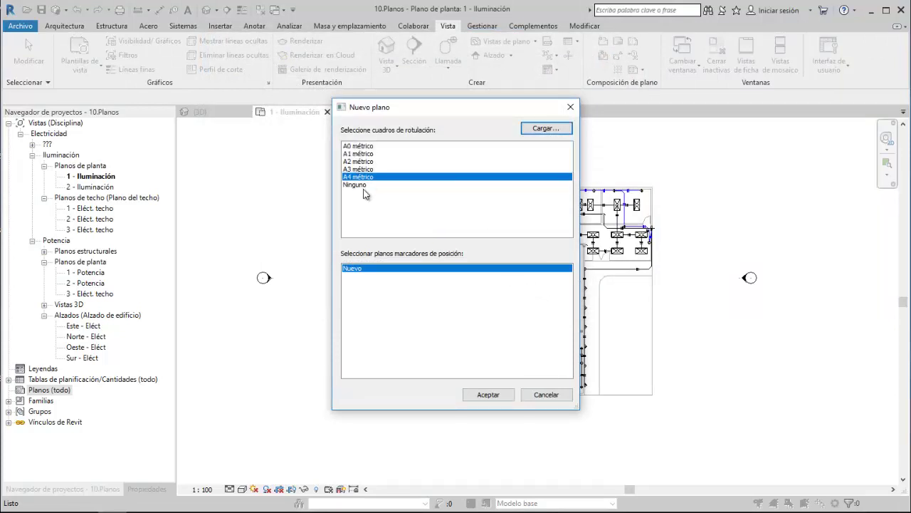
# - Pick the A0 métrico title block and create the sheet
pyautogui.click(368, 155)
pyautogui.press('Up')
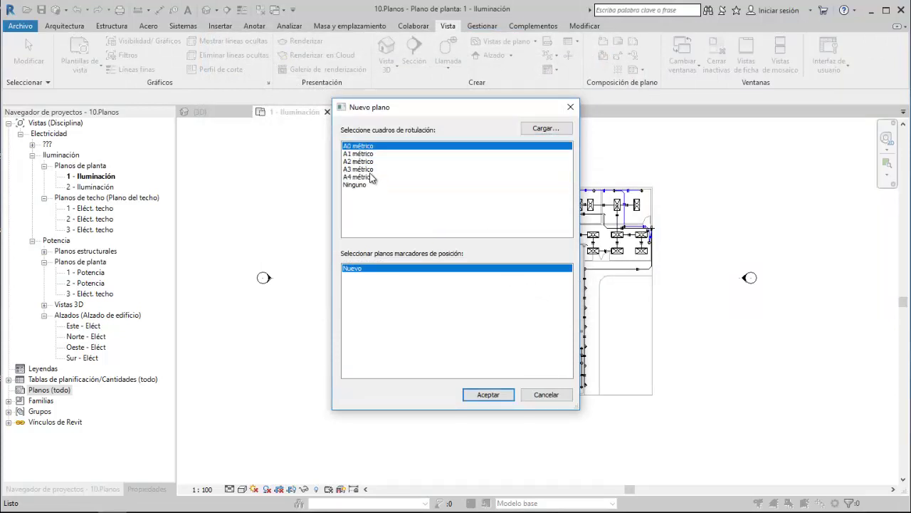
pyautogui.press('Return')
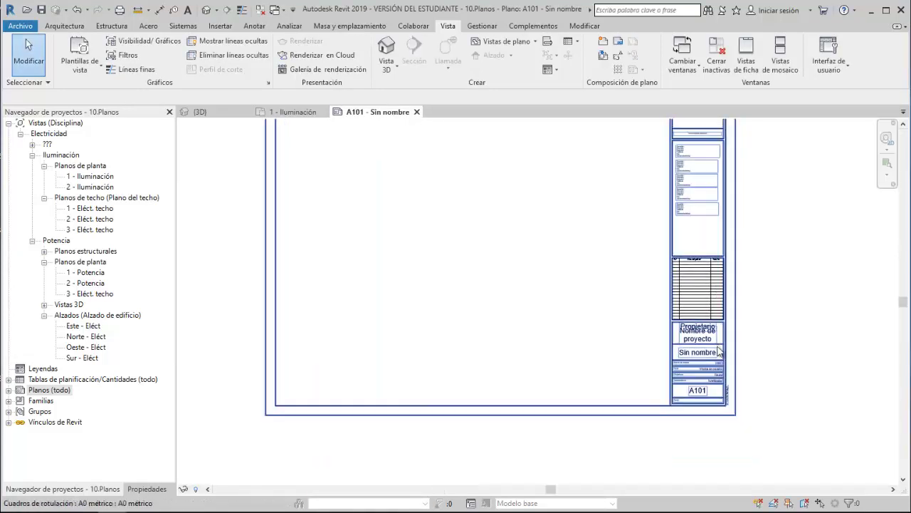
# - Center the new sheet and pick the 1 - Iluminación plan for placement
pyautogui.moveTo(745, 306); pyautogui.dragTo(616, 273, button='middle')
pyautogui.middleClick(616, 274)
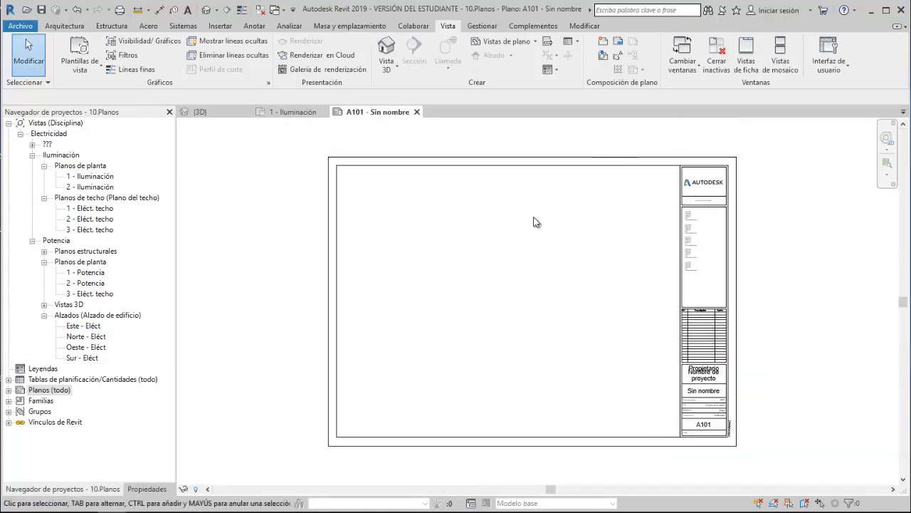
pyautogui.click(91, 177)
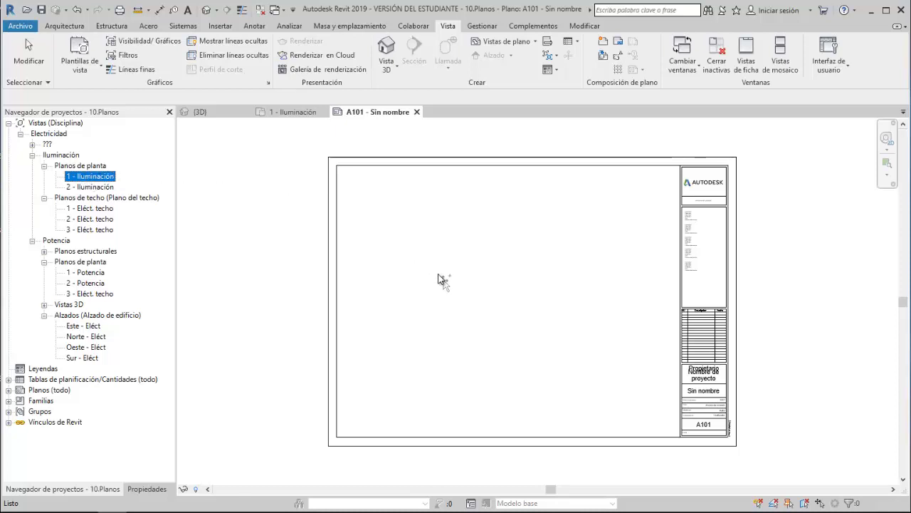
# - Drop the 1 - Iluminación viewport onto sheet A101
pyautogui.click(513, 299)
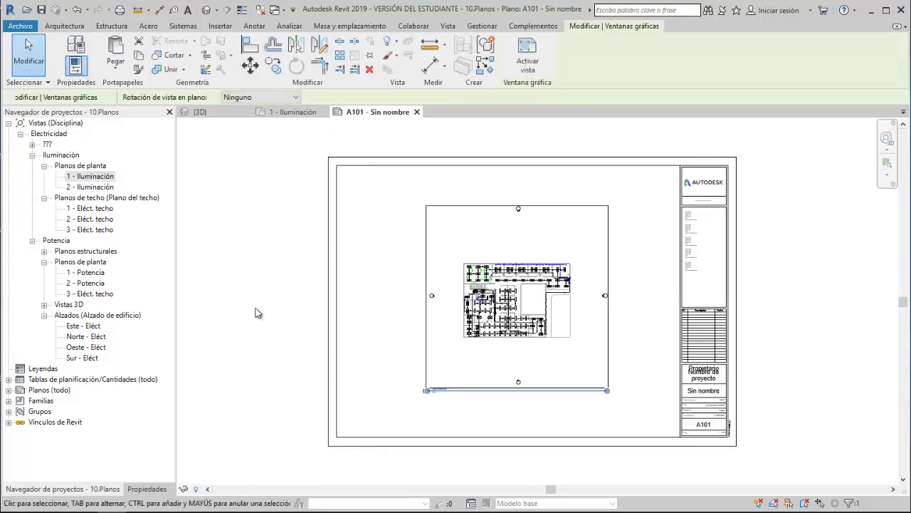
pyautogui.scroll(2, 559, 323)
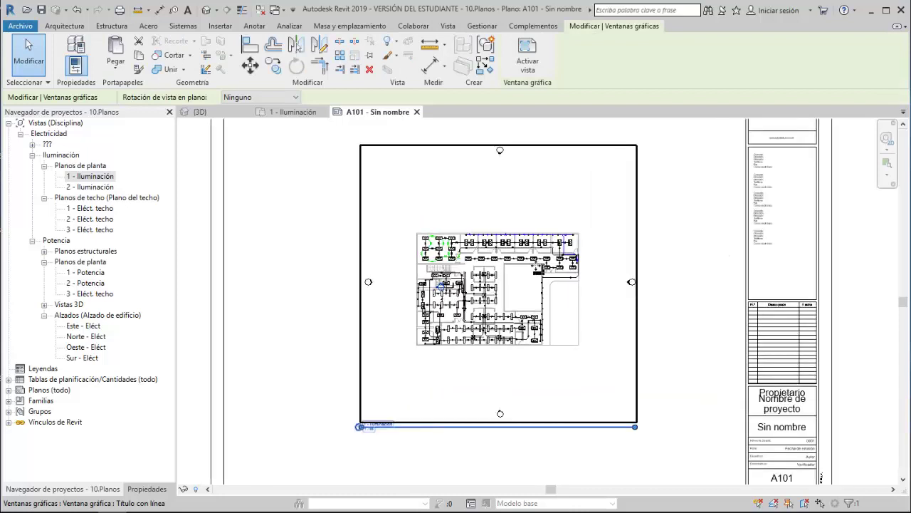
pyautogui.scroll(-1, 511, 299)
pyautogui.scroll(1, 510, 303)
pyautogui.click(668, 228)
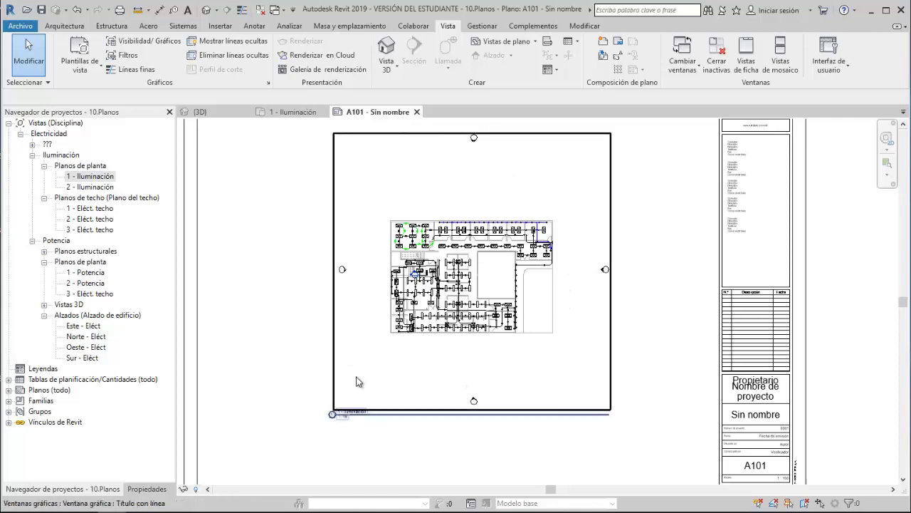
pyautogui.click(447, 206)
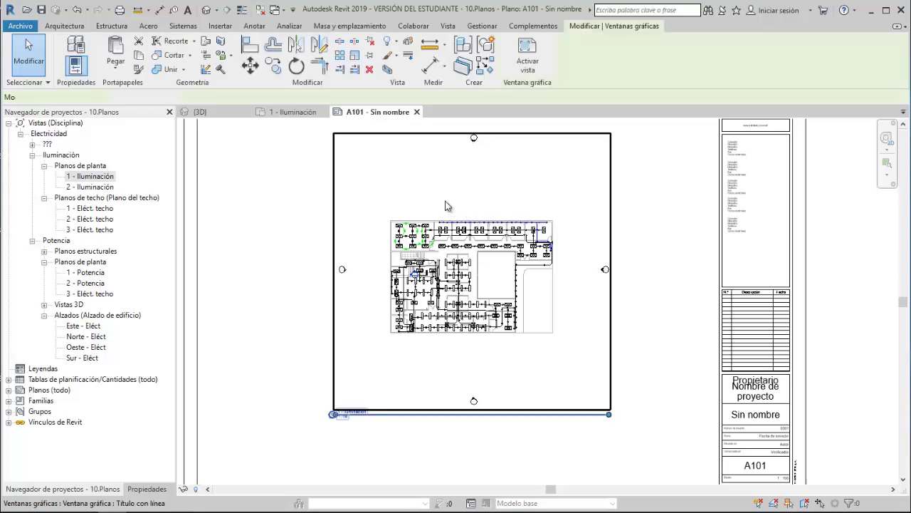
pyautogui.press('Escape')
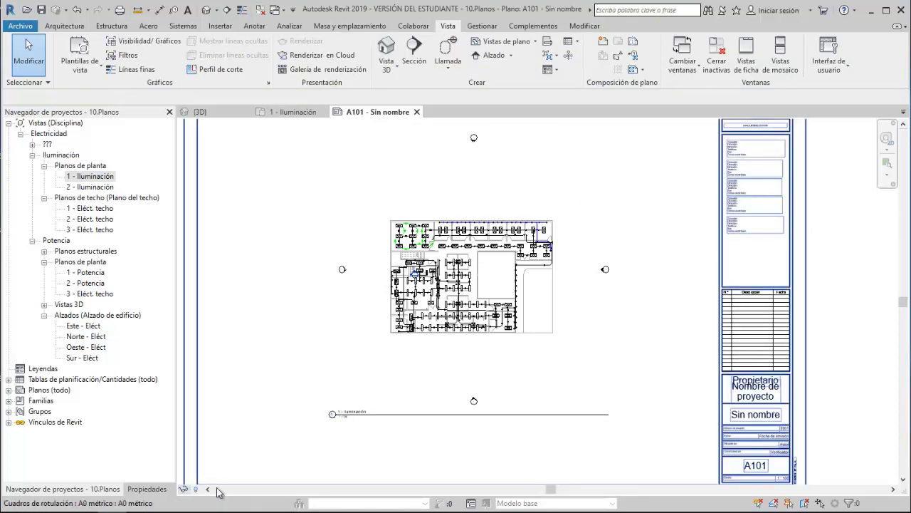
# - Select the plan viewport on A101 and activate it for editing
pyautogui.scroll(-2, 281, 401)
pyautogui.scroll(-1, 291, 392)
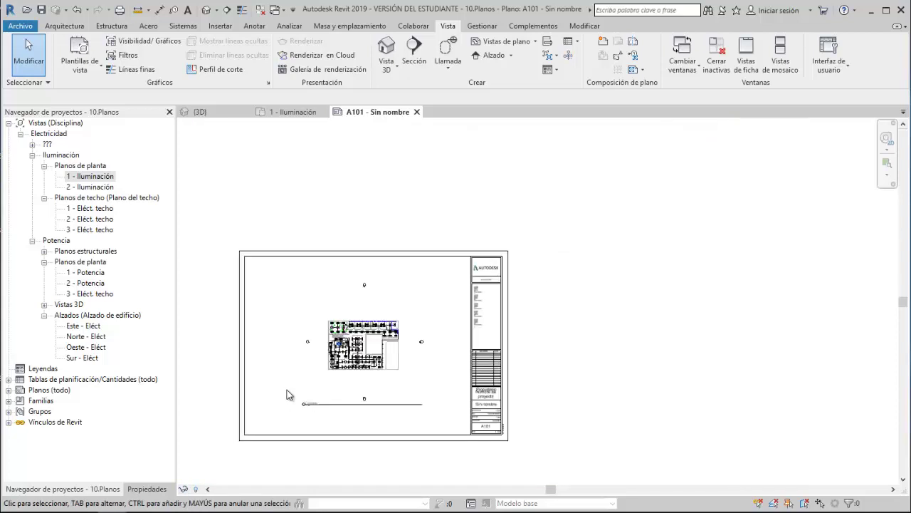
pyautogui.moveTo(291, 392); pyautogui.dragTo(429, 356, button='middle')
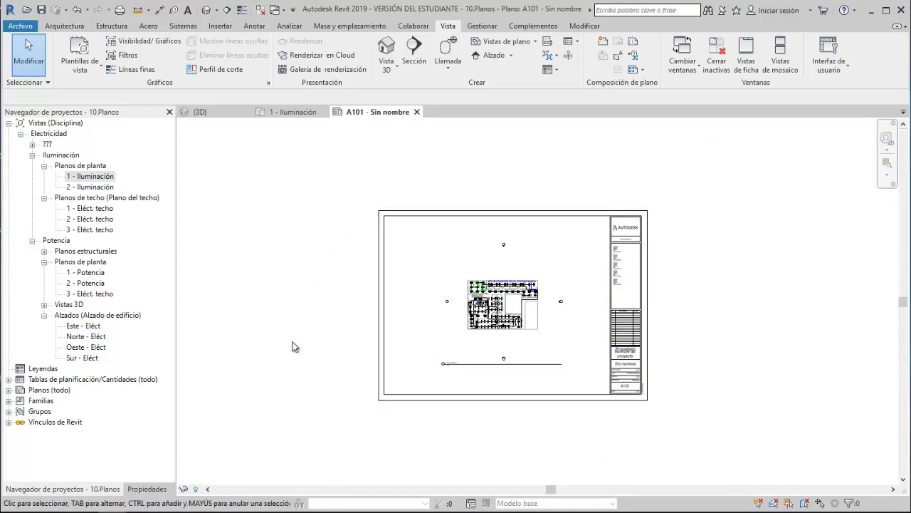
pyautogui.click(541, 314)
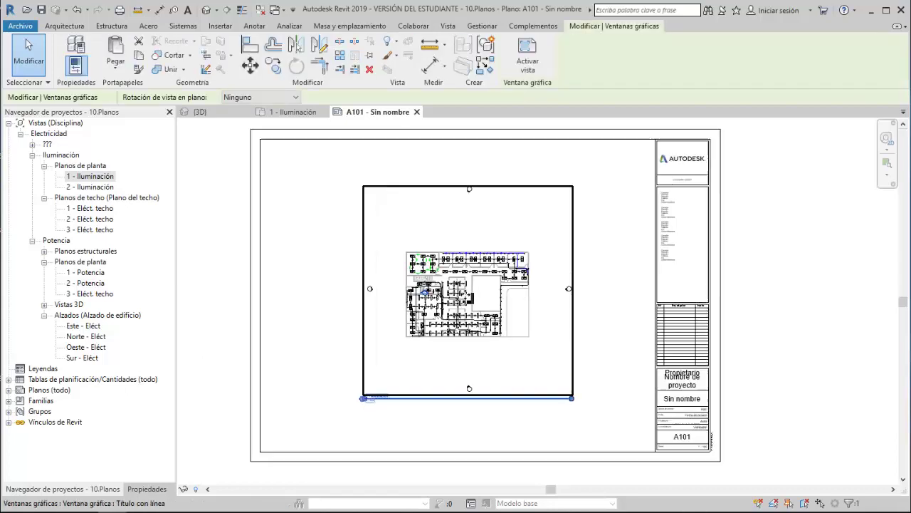
pyautogui.scroll(2, 537, 312)
pyautogui.doubleClick(536, 311)
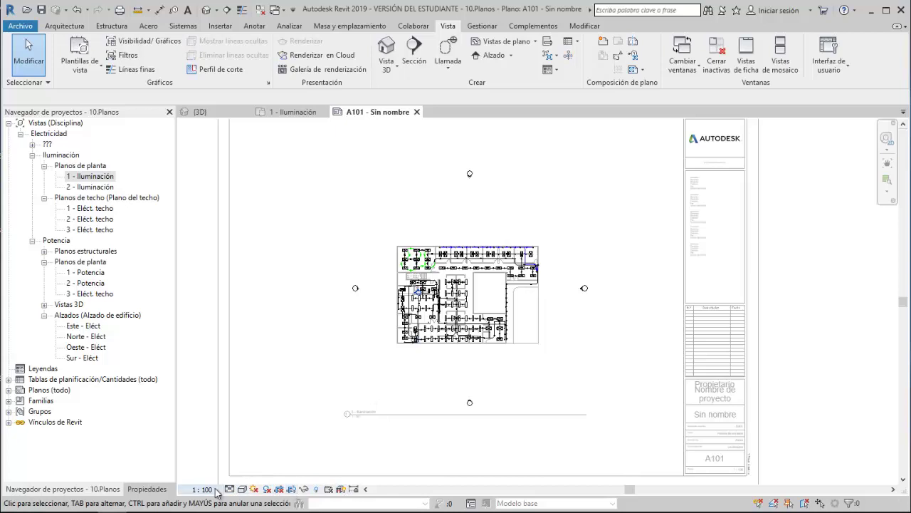
# - Change the Iluminación view scale to 1:50 after briefly trying 1:200
pyautogui.click(215, 490)
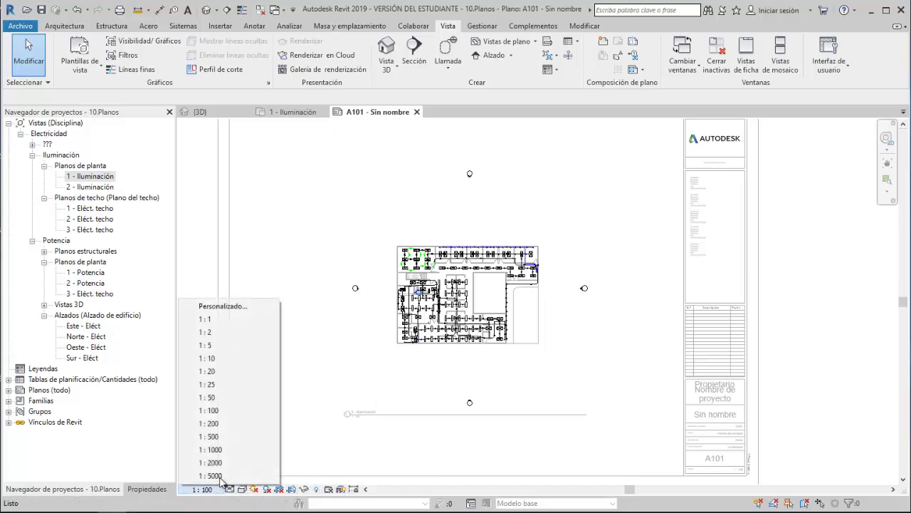
pyautogui.click(213, 424)
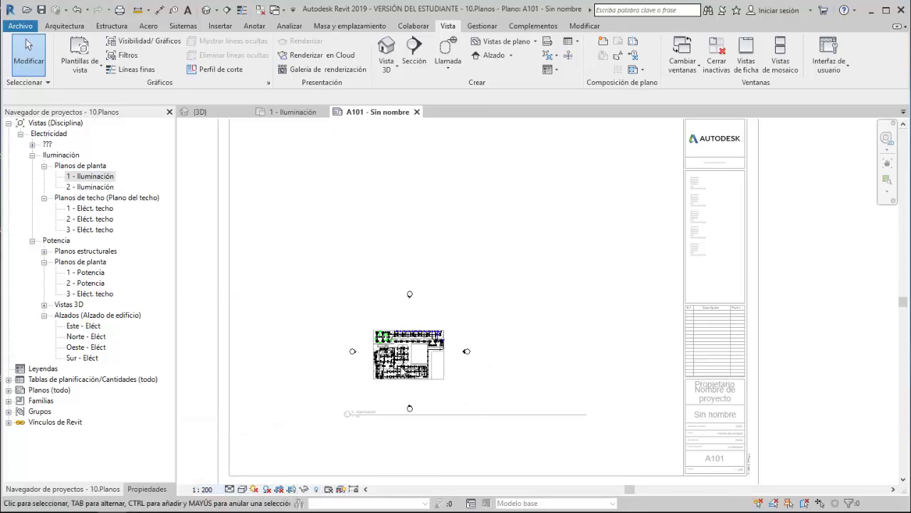
pyautogui.click(206, 489)
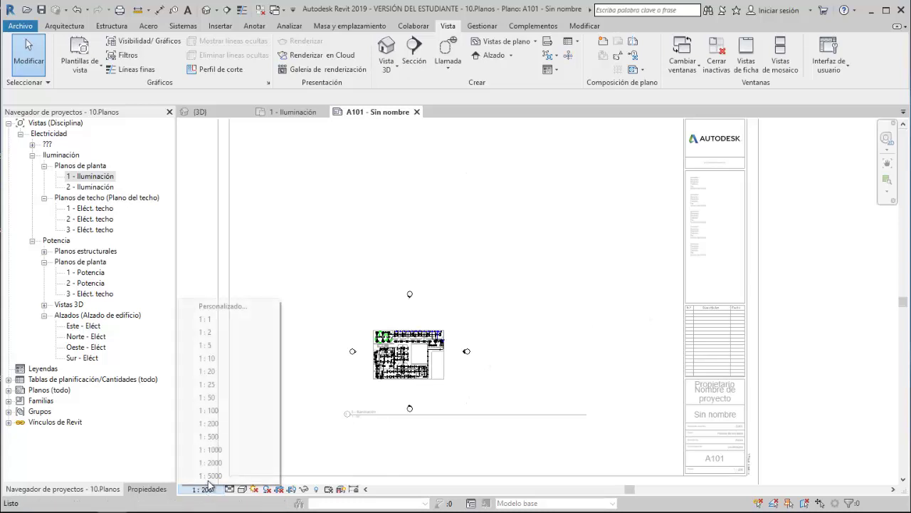
pyautogui.click(228, 397)
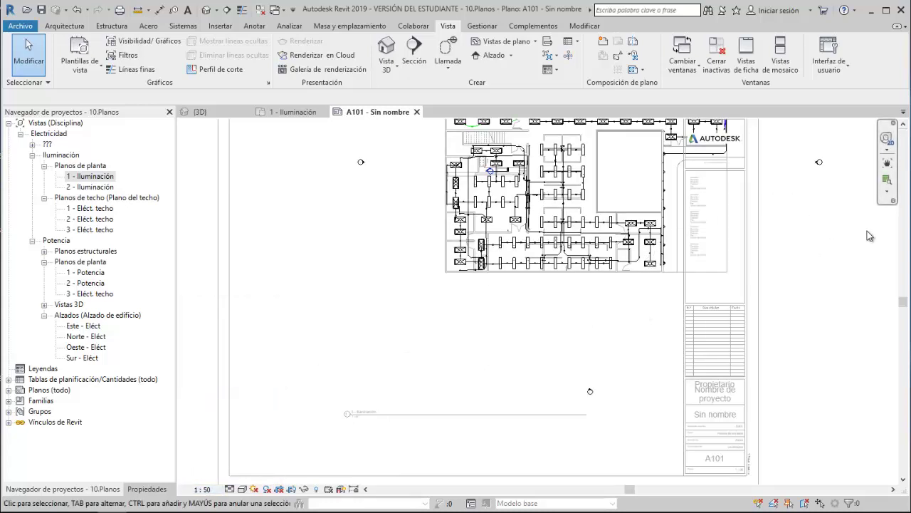
pyautogui.scroll(-2, 789, 311)
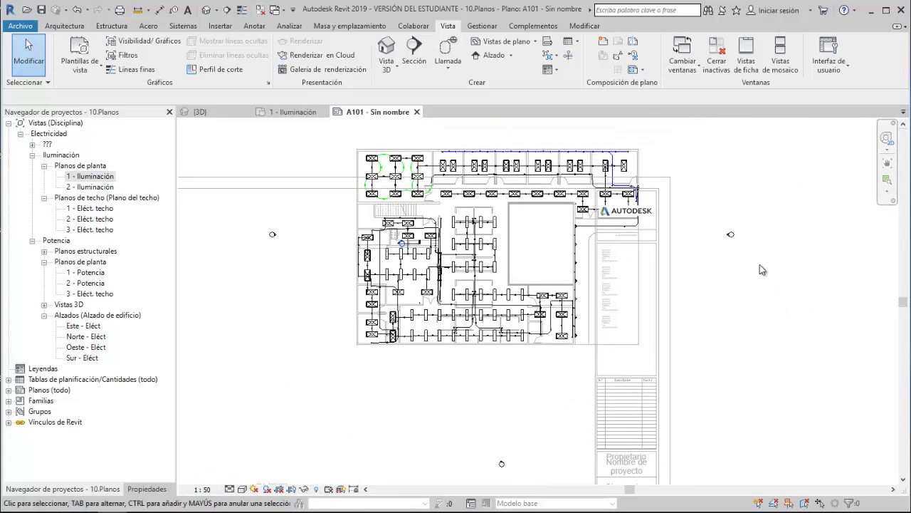
# - Hide the elevation marker category in the Iluminación view
pyautogui.click(735, 240)
pyautogui.rightClick(737, 242)
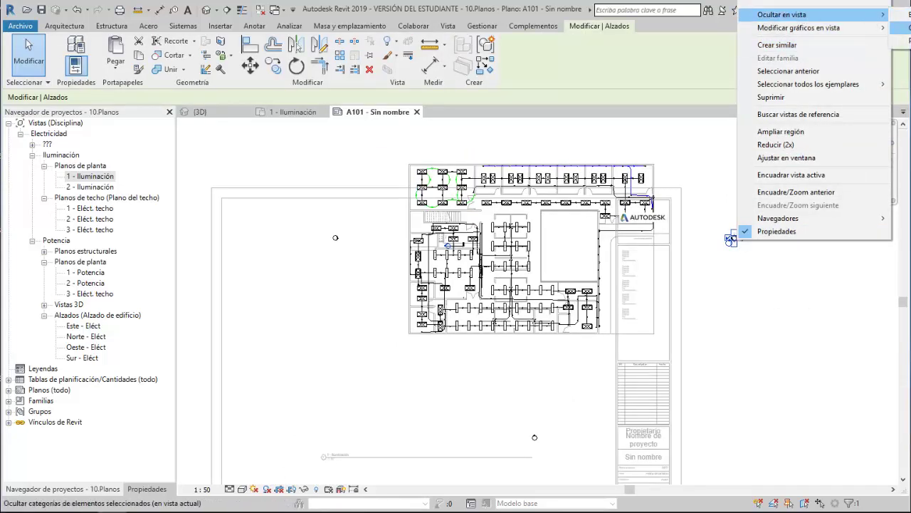
pyautogui.click(905, 42)
pyautogui.moveTo(691, 173); pyautogui.dragTo(616, 221, button='middle')
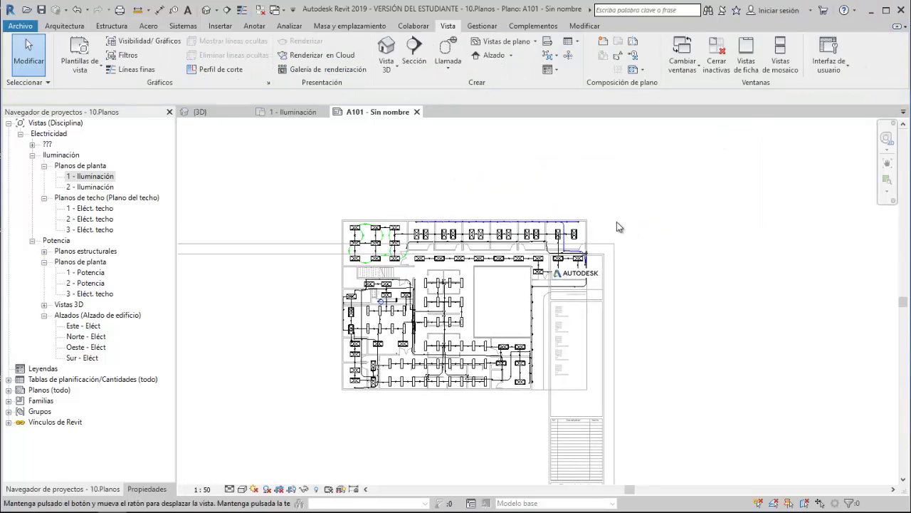
pyautogui.scroll(-3, 616, 221)
# - Move the plan inside the sheet border with its title line beneath
pyautogui.moveTo(566, 256); pyautogui.dragTo(502, 302)
pyautogui.click(477, 424)
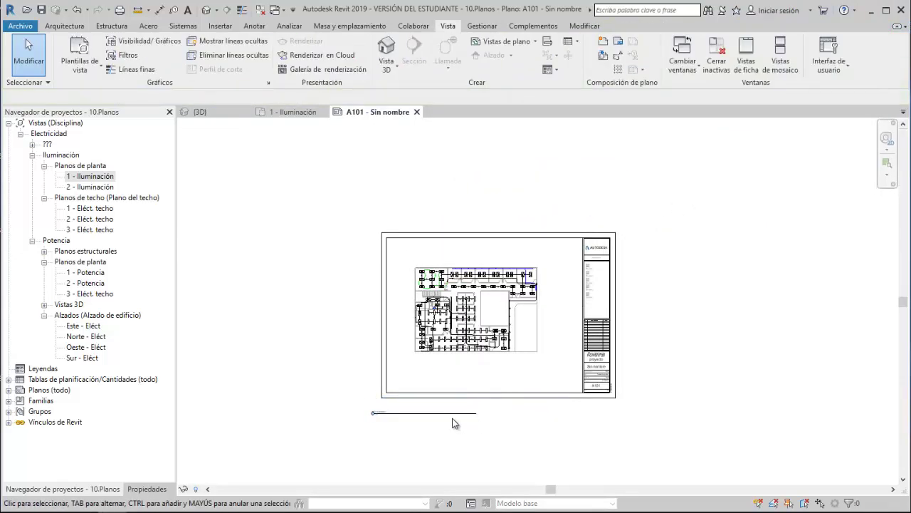
pyautogui.click(432, 413)
pyautogui.moveTo(433, 413); pyautogui.dragTo(476, 362)
pyautogui.click(508, 427)
pyautogui.scroll(1, 443, 327)
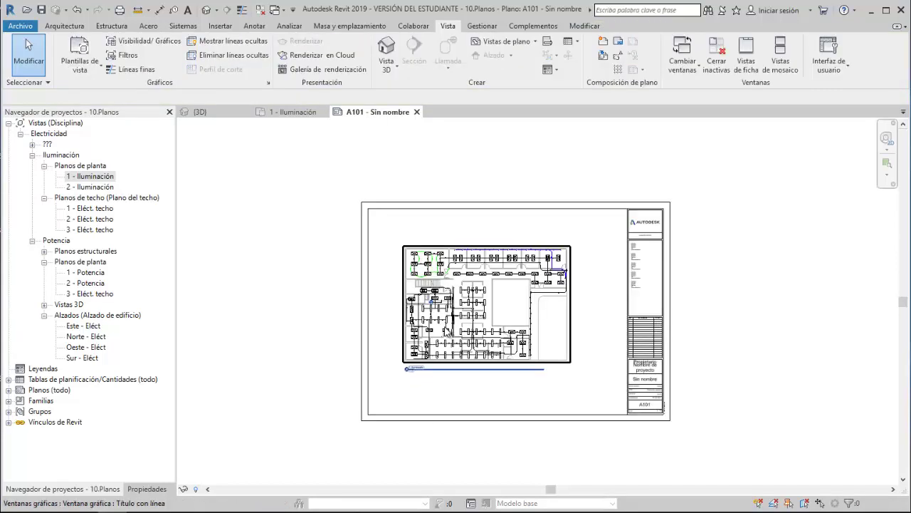
# - Place the electrical equipment and circuits schedules at the sheet's lower left
pyautogui.click(8, 379)
pyautogui.click(85, 390)
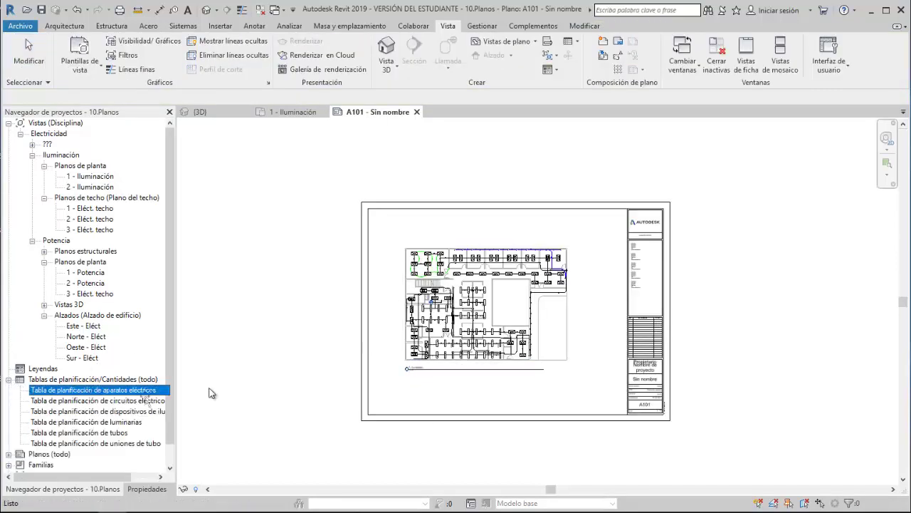
pyautogui.moveTo(142, 391); pyautogui.dragTo(395, 393)
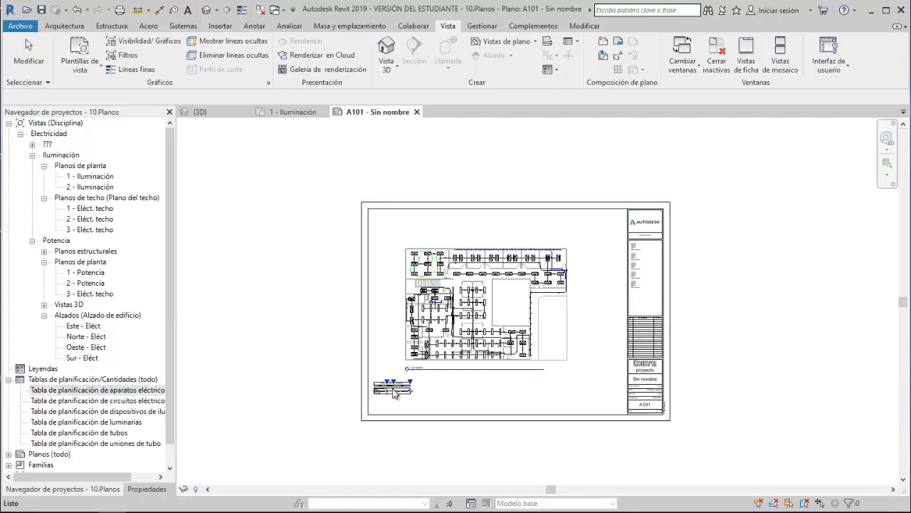
pyautogui.click(395, 394)
pyautogui.moveTo(97, 400); pyautogui.dragTo(425, 405)
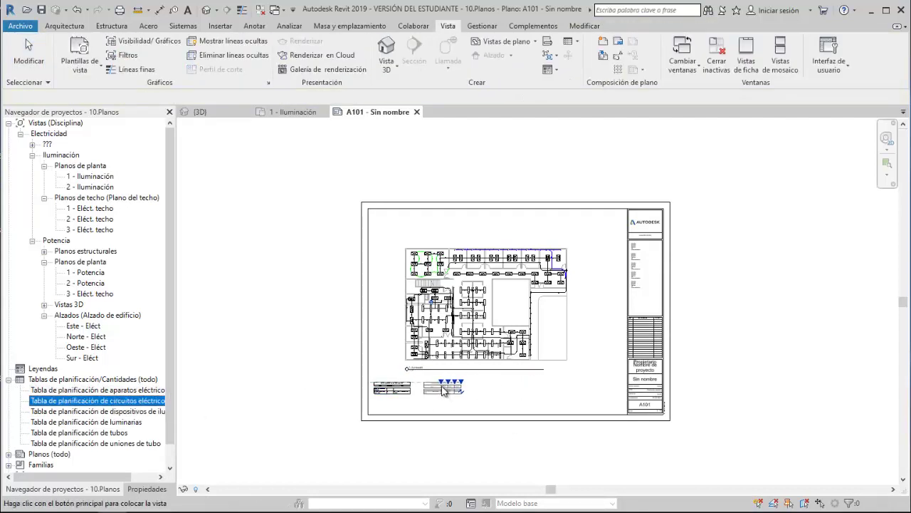
pyautogui.click(438, 382)
# - Add the lighting devices, luminarias and tubos schedules to the same row
pyautogui.moveTo(121, 413); pyautogui.dragTo(611, 411)
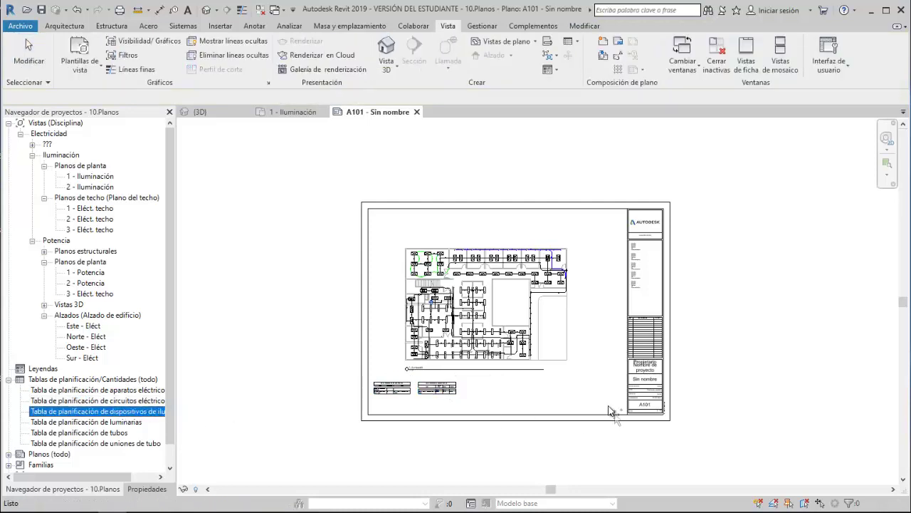
pyautogui.click(480, 382)
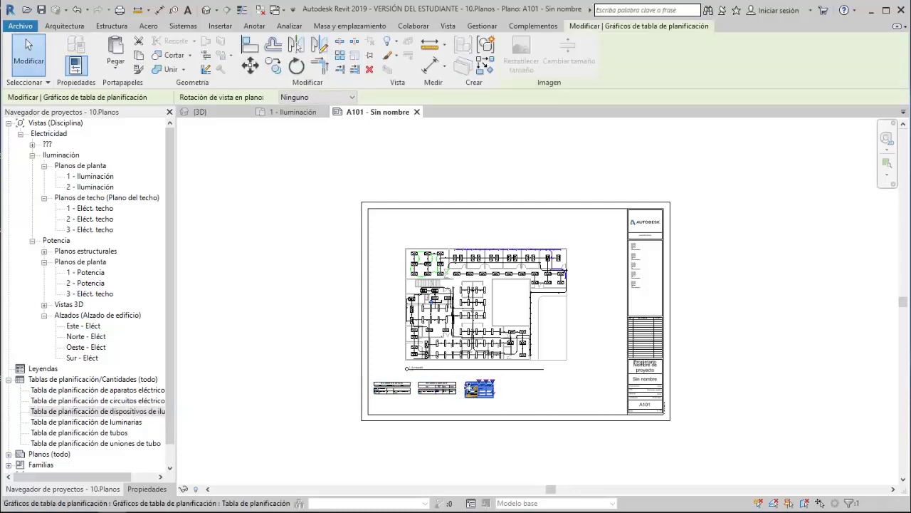
pyautogui.moveTo(93, 424); pyautogui.dragTo(354, 430)
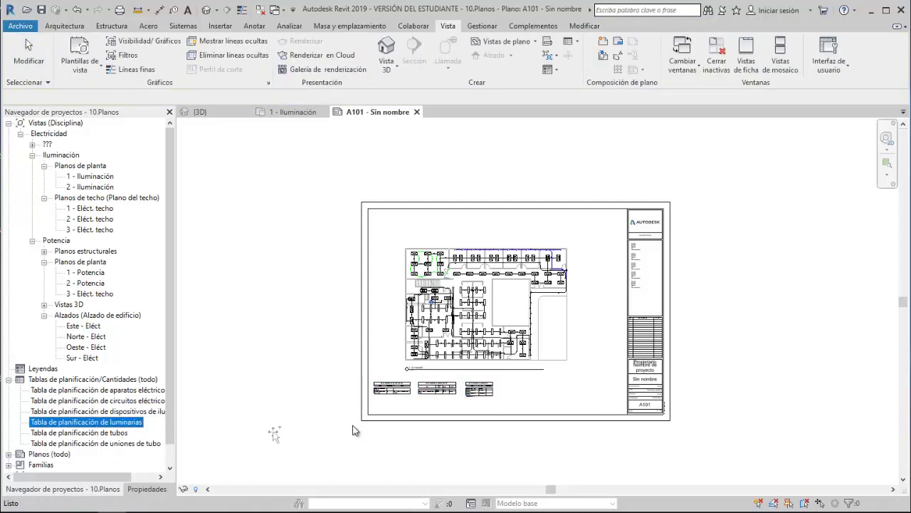
pyautogui.click(521, 397)
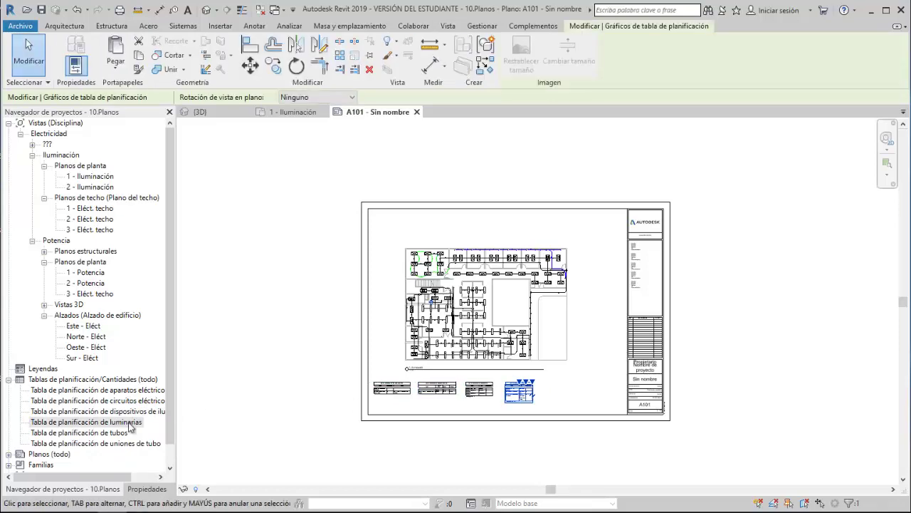
pyautogui.moveTo(106, 433); pyautogui.dragTo(422, 416)
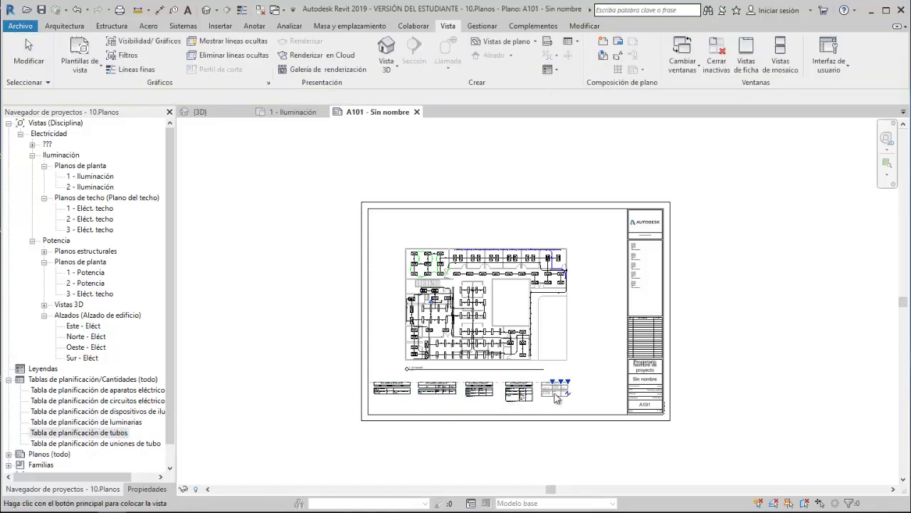
pyautogui.click(558, 392)
pyautogui.scroll(3, 618, 352)
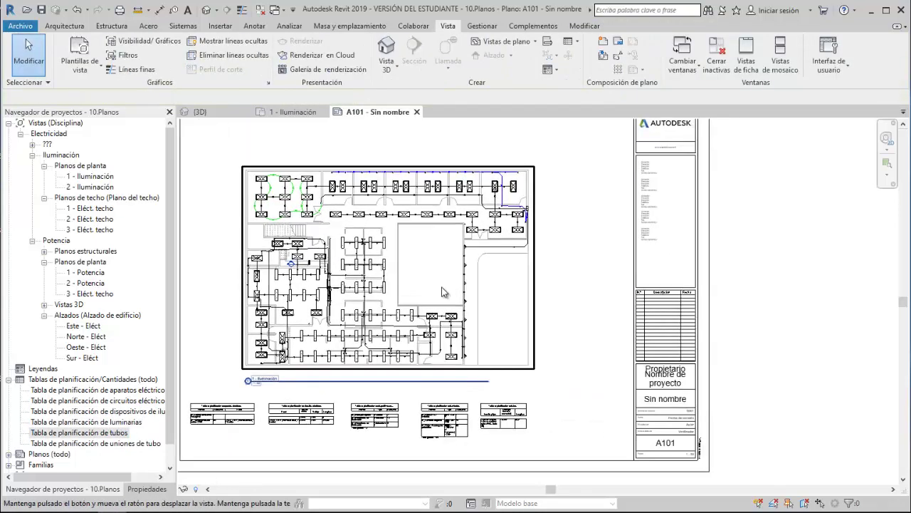
# - Try a shaded visual style on the plan, then keep it as wireframe
pyautogui.doubleClick(321, 320)
pyautogui.click(242, 489)
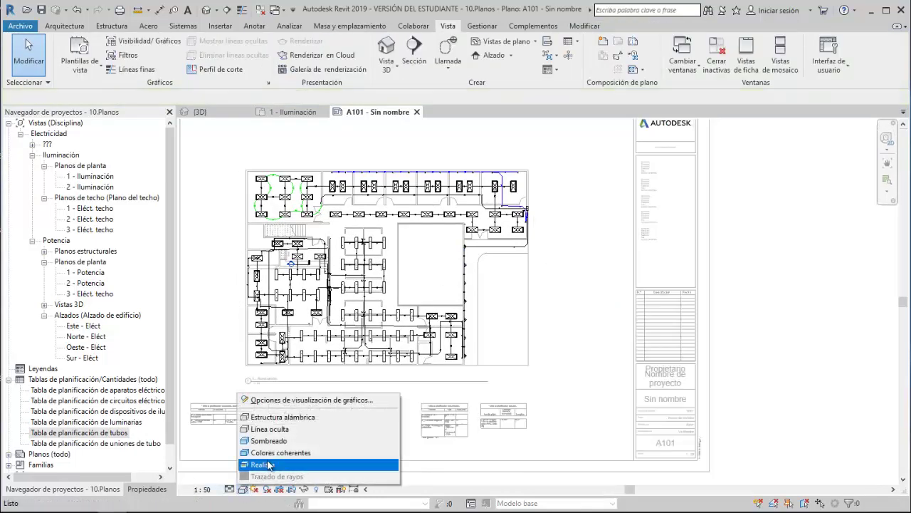
pyautogui.click(278, 440)
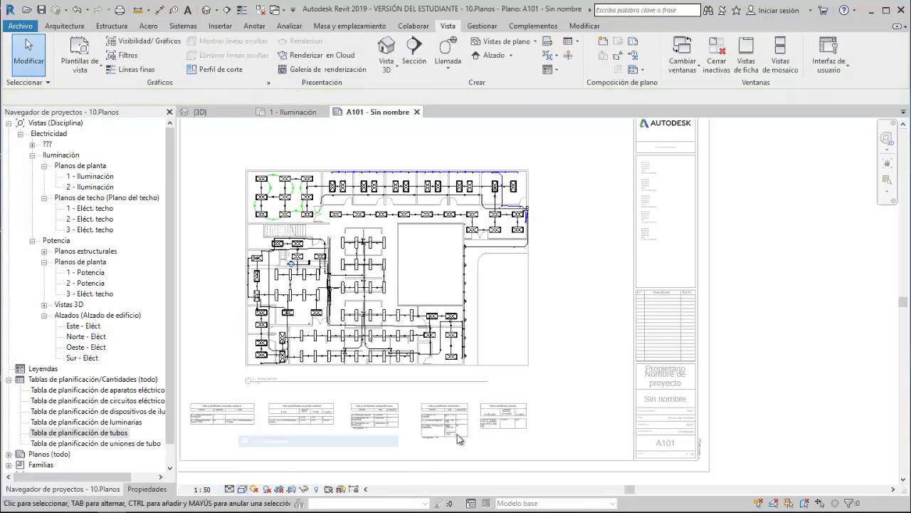
pyautogui.click(246, 491)
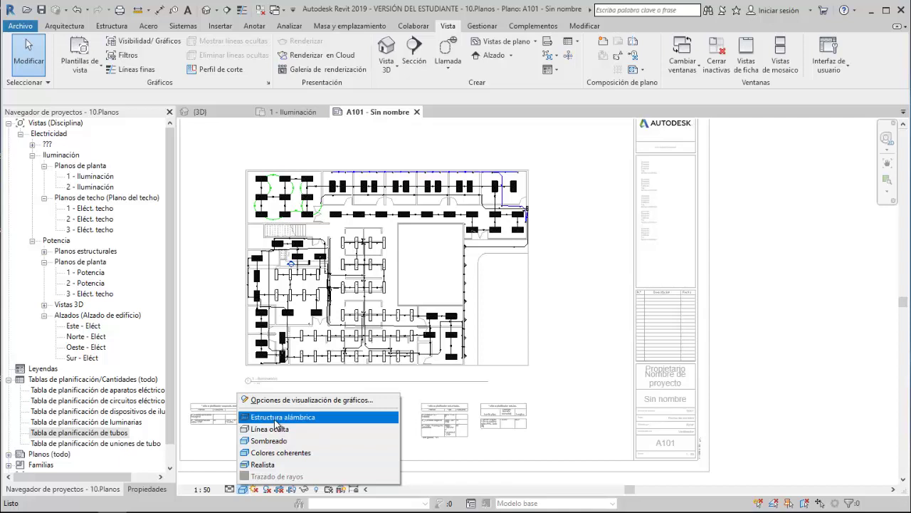
pyautogui.click(276, 420)
pyautogui.click(242, 489)
pyautogui.click(271, 419)
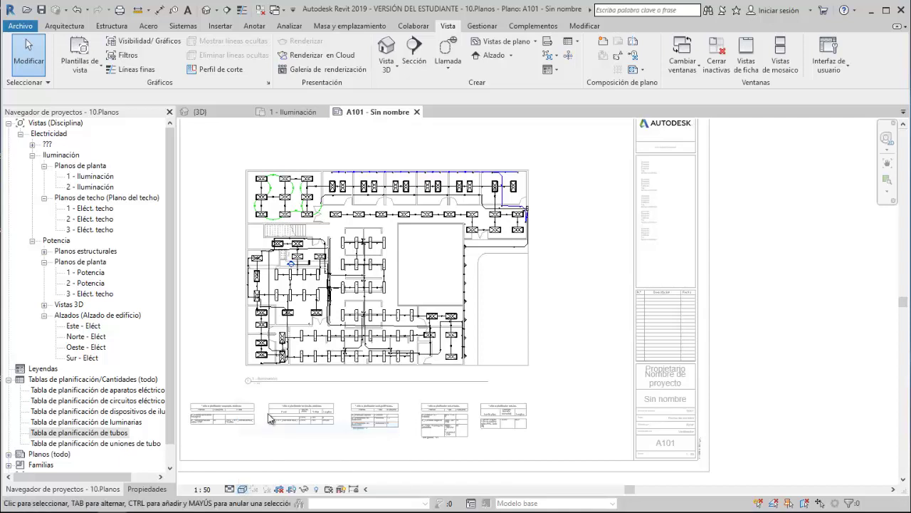
pyautogui.scroll(4, 274, 315)
# - Set the plan's detail level to Alto after briefly trying low
pyautogui.click(230, 489)
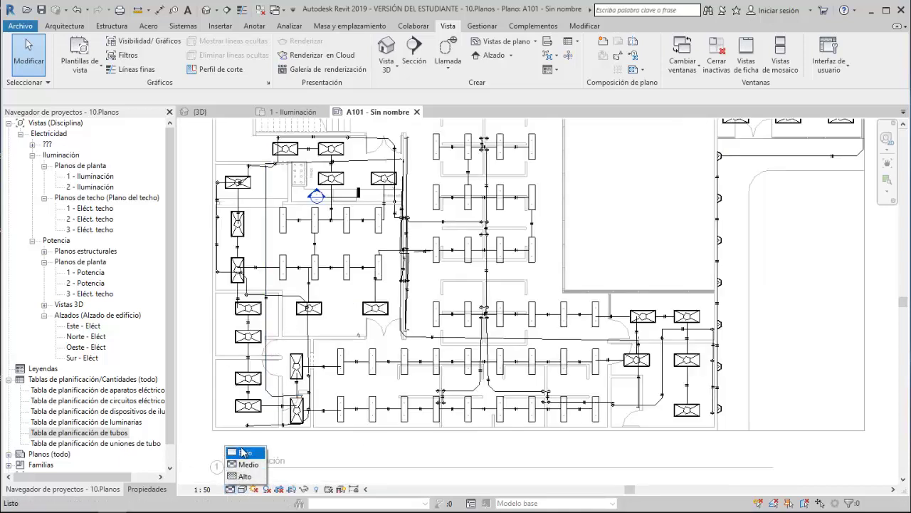
pyautogui.click(242, 452)
pyautogui.click(230, 489)
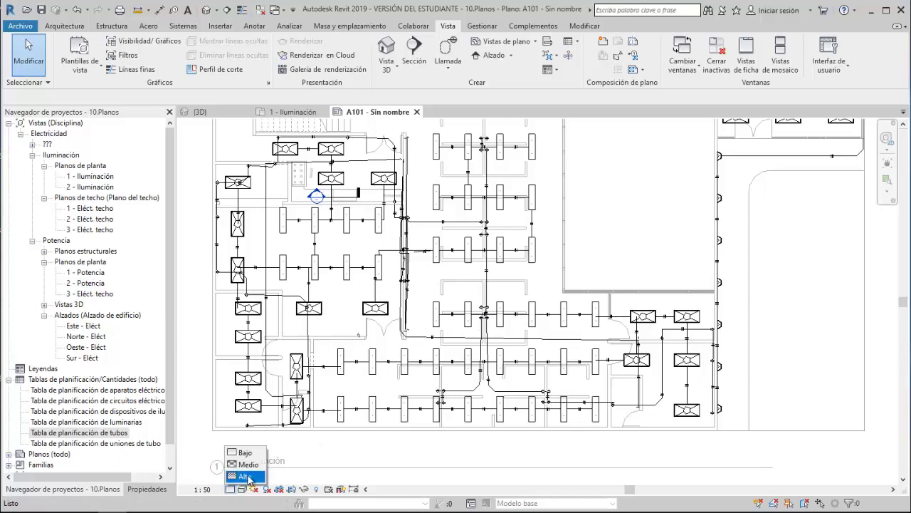
pyautogui.click(246, 476)
pyautogui.click(231, 489)
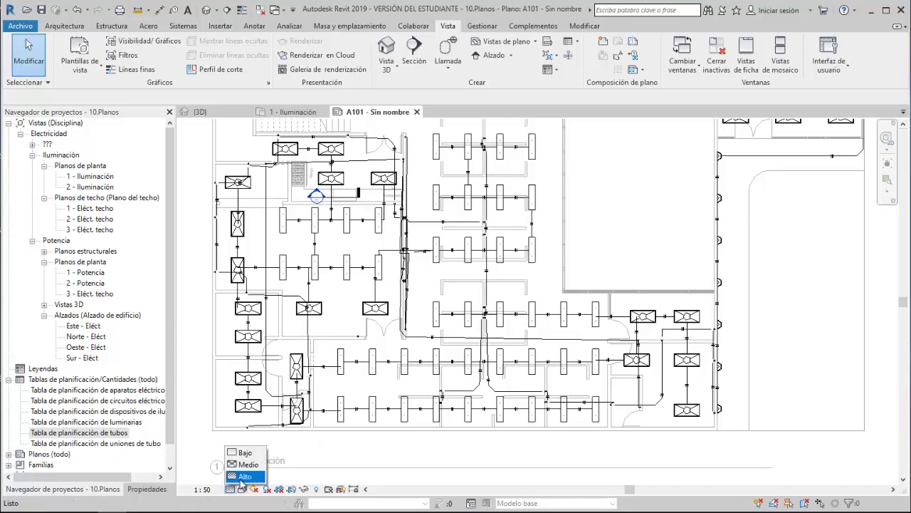
pyautogui.click(245, 476)
pyautogui.scroll(-5, 369, 244)
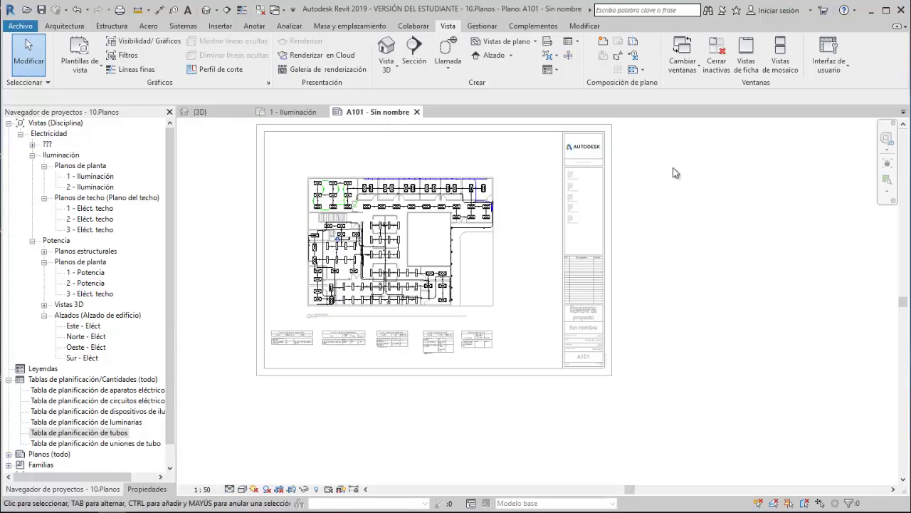
pyautogui.scroll(2, 621, 236)
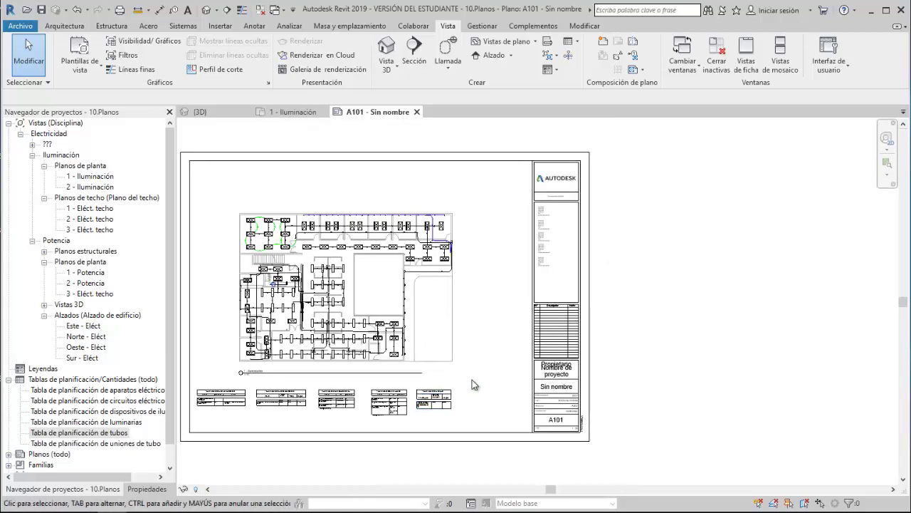
pyautogui.doubleClick(535, 239)
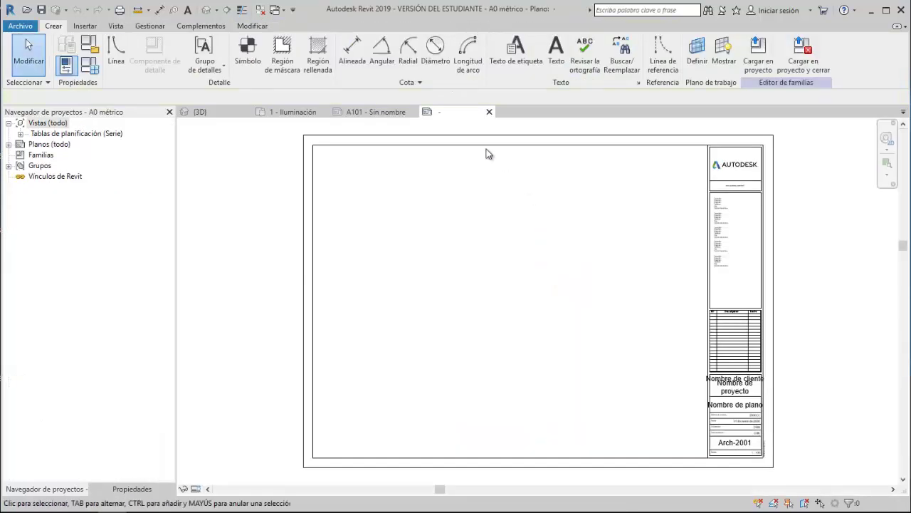
pyautogui.click(731, 170)
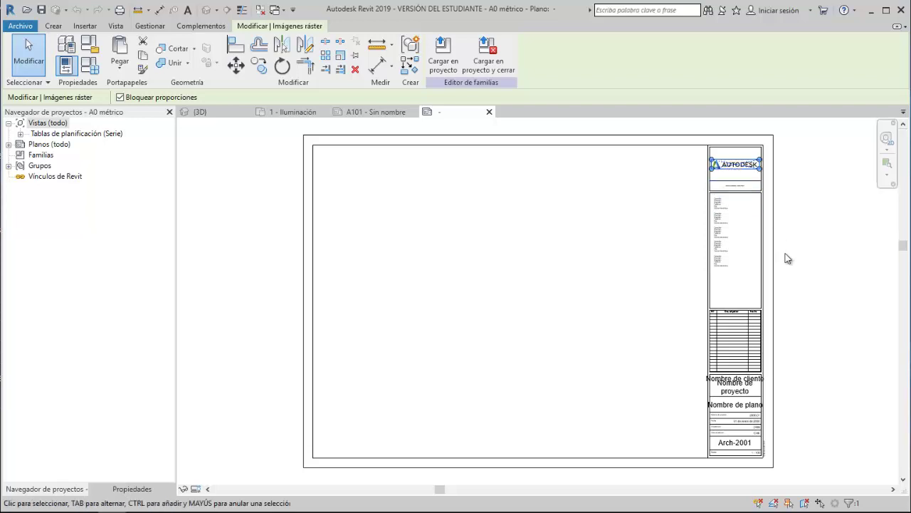
pyautogui.moveTo(791, 262); pyautogui.dragTo(744, 262, button='middle')
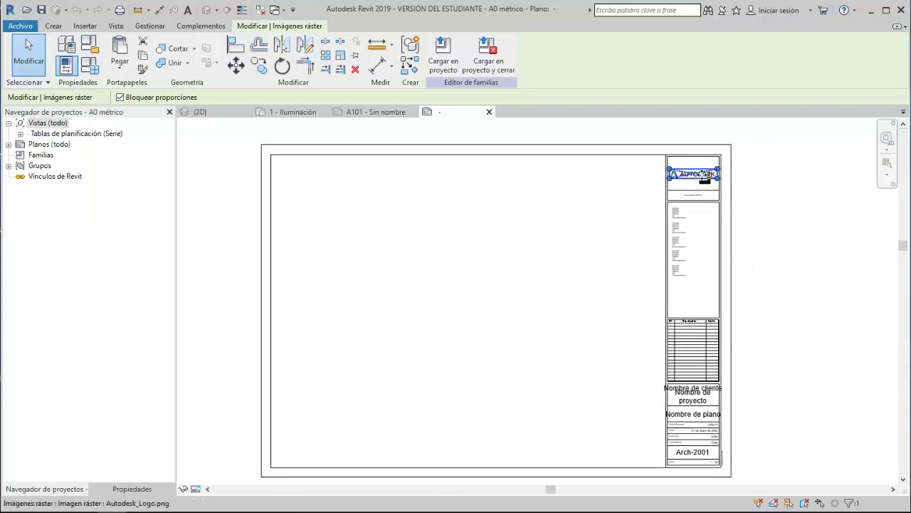
pyautogui.scroll(2, 701, 168)
pyautogui.scroll(-2, 701, 168)
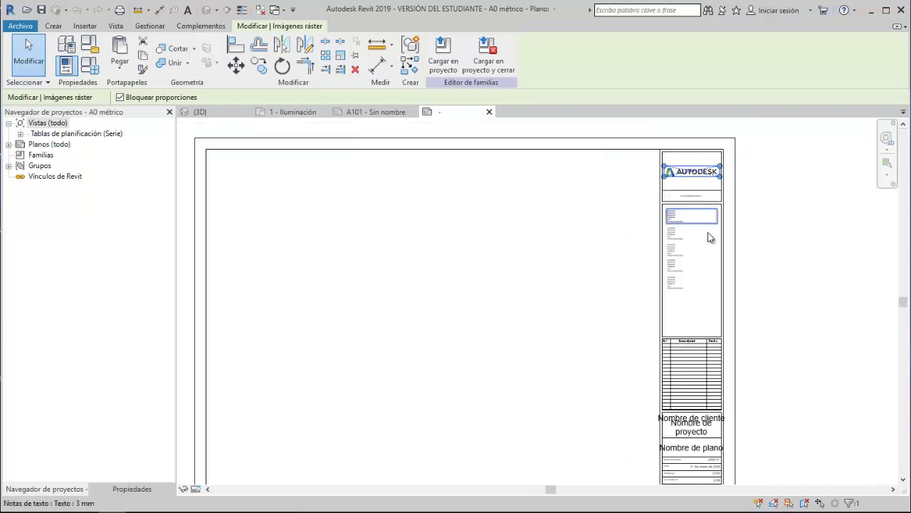
pyautogui.moveTo(709, 236); pyautogui.dragTo(667, 159, button='middle')
pyautogui.scroll(2, 665, 285)
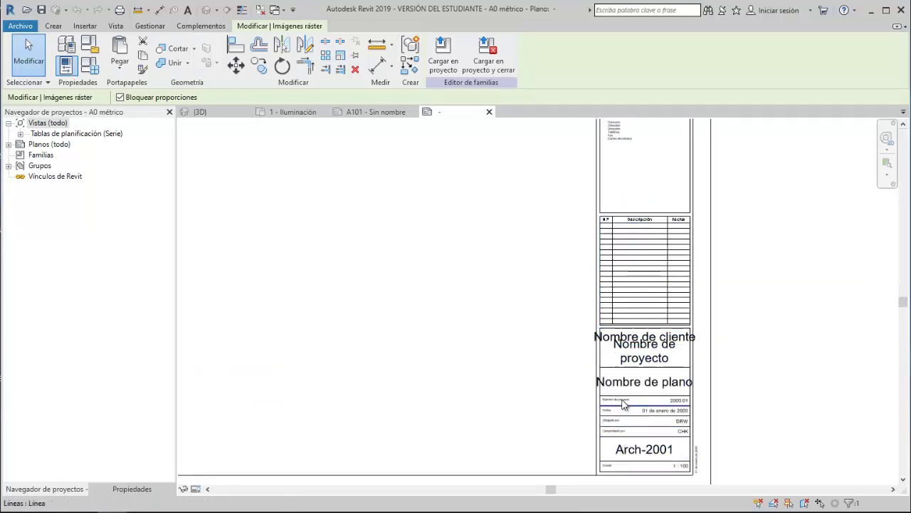
pyautogui.click(489, 112)
pyautogui.click(497, 216)
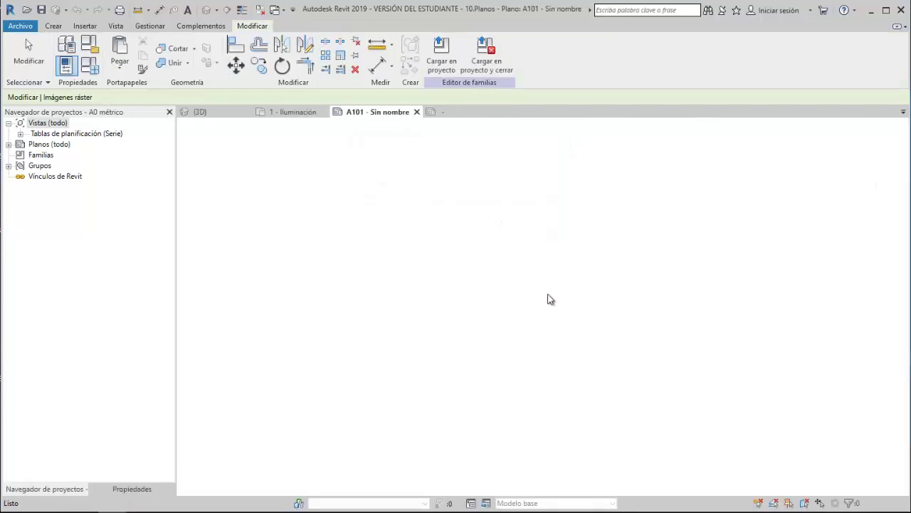
# - Open Información de proyecto from the Gestionar tab
pyautogui.scroll(1, 570, 313)
pyautogui.scroll(1, 565, 302)
pyautogui.scroll(1, 561, 292)
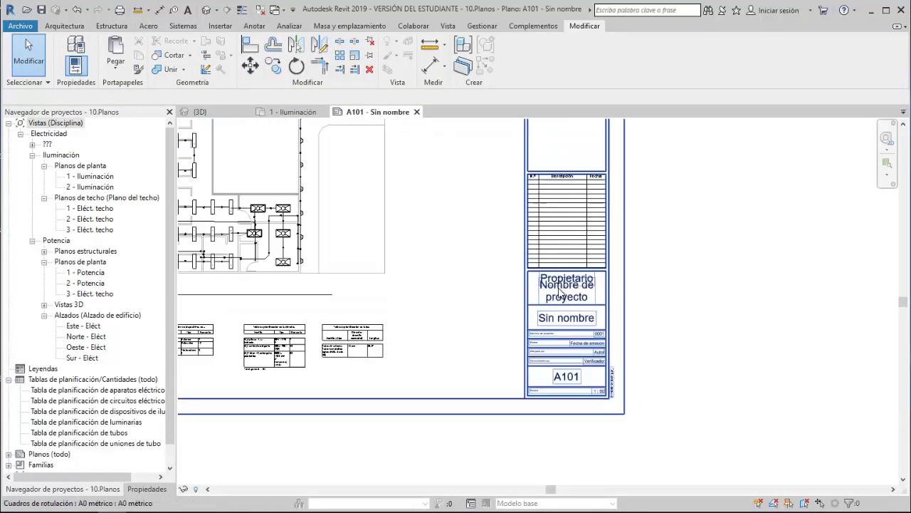
pyautogui.scroll(-2, 561, 293)
pyautogui.click(481, 26)
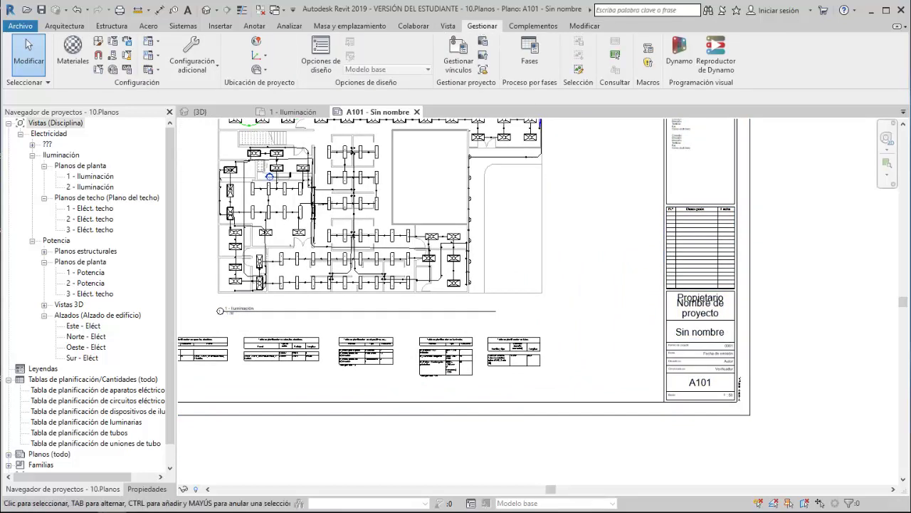
pyautogui.click(100, 67)
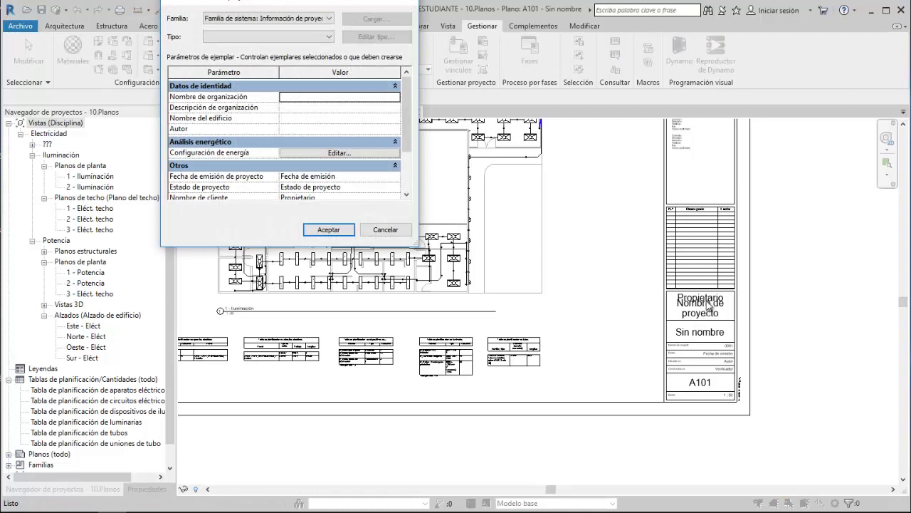
# - Set the project name to 'Curso de Revit'
pyautogui.scroll(-2, 220, 112)
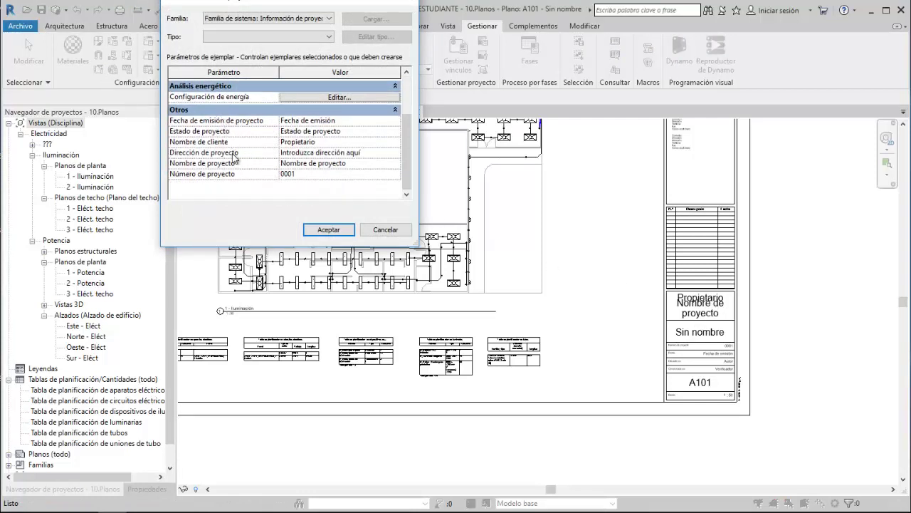
pyautogui.scroll(2, 234, 158)
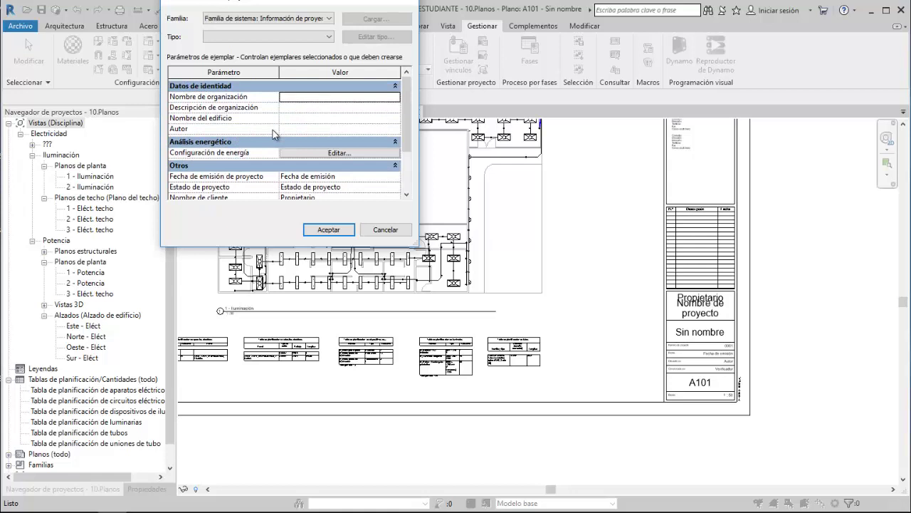
pyautogui.scroll(-2, 263, 157)
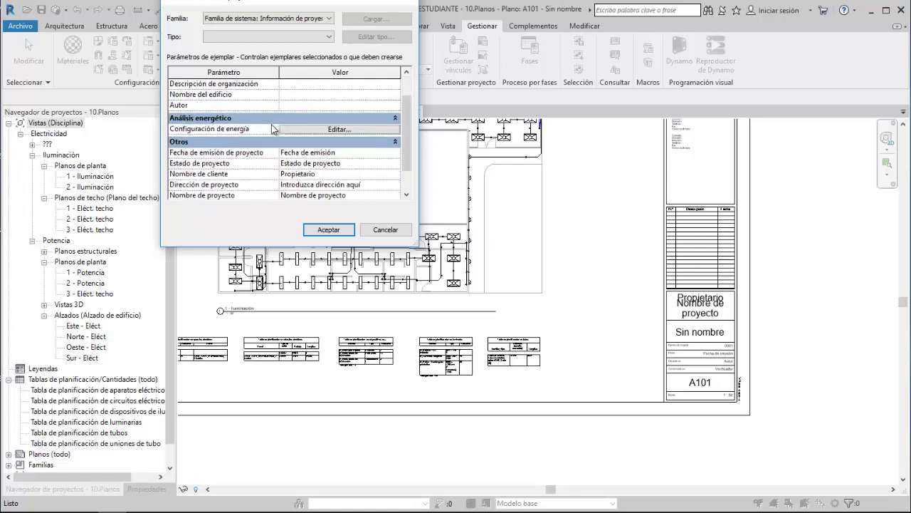
pyautogui.click(351, 163)
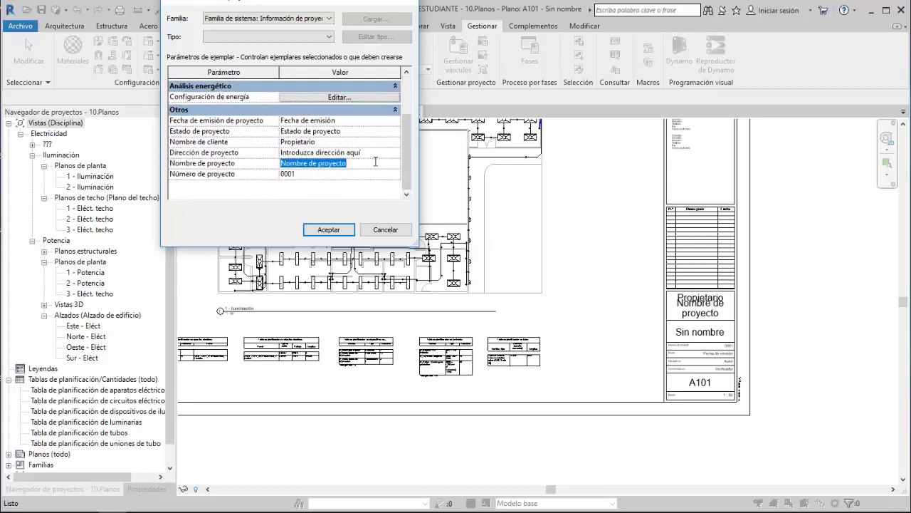
pyautogui.write('Curso de ')
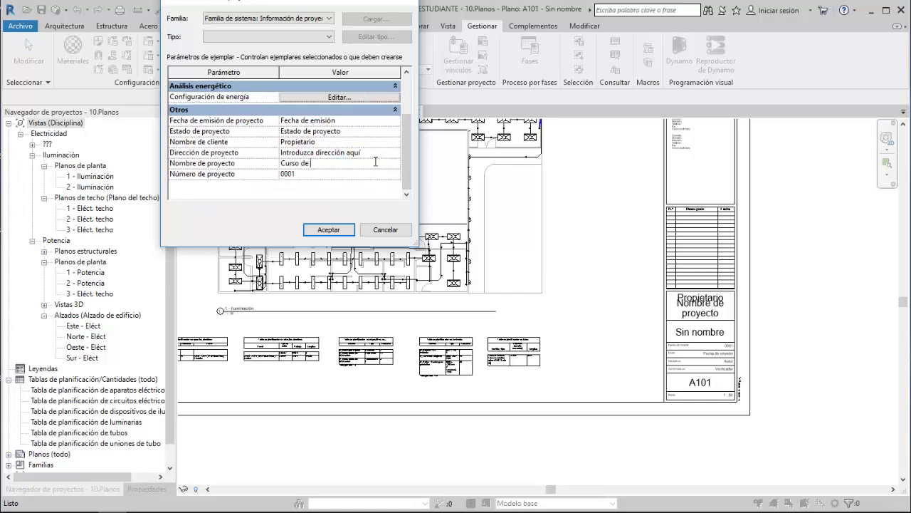
pyautogui.write('Revit')
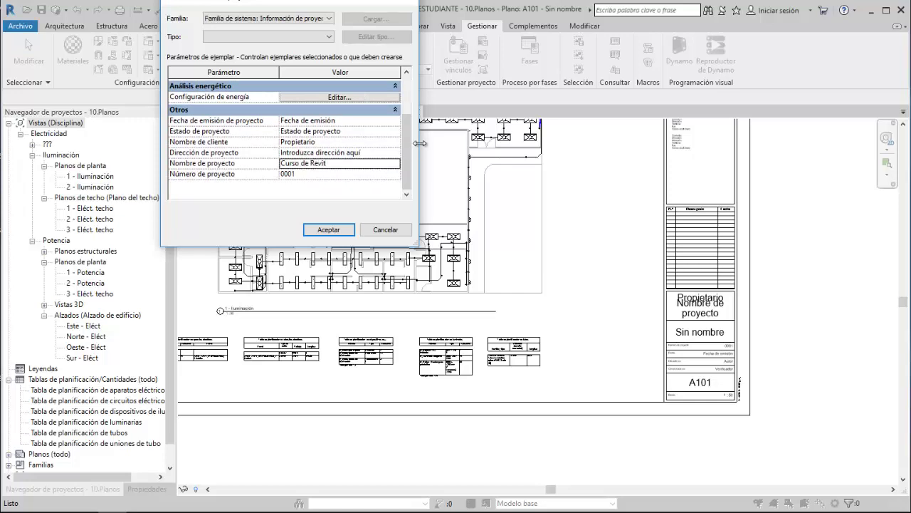
pyautogui.click(329, 229)
# - Fill the Autor field with the author's name
pyautogui.scroll(3, 717, 324)
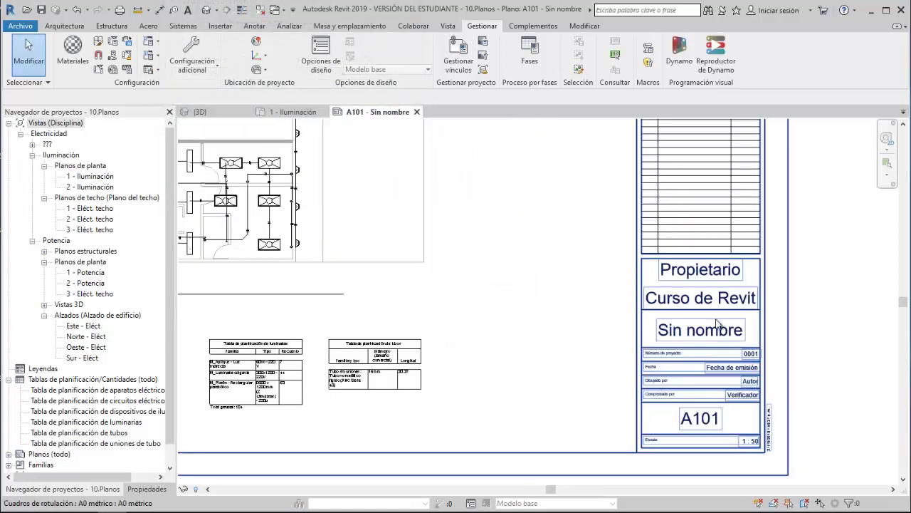
pyautogui.scroll(1, 712, 322)
pyautogui.scroll(-1, 680, 319)
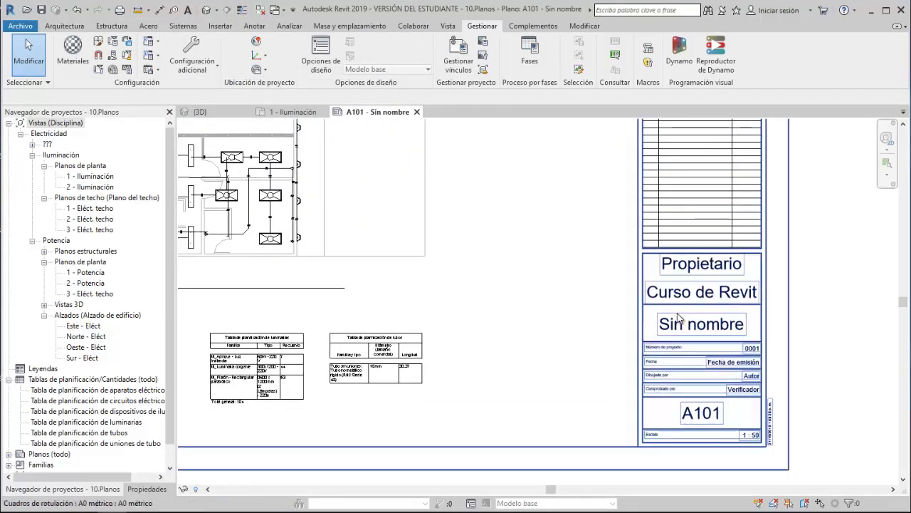
pyautogui.scroll(-1, 670, 318)
pyautogui.scroll(-1, 650, 315)
pyautogui.scroll(-1, 641, 315)
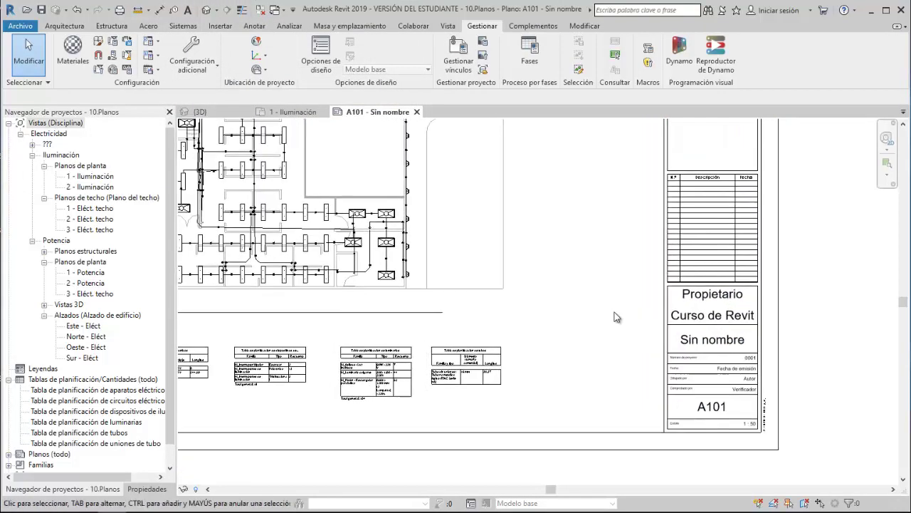
pyautogui.click(99, 69)
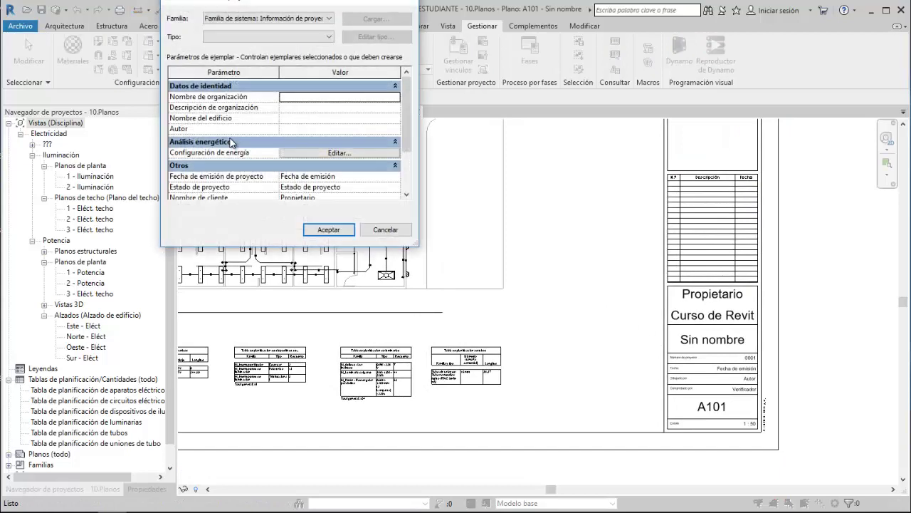
pyautogui.click(314, 129)
pyautogui.write('Dwiest')
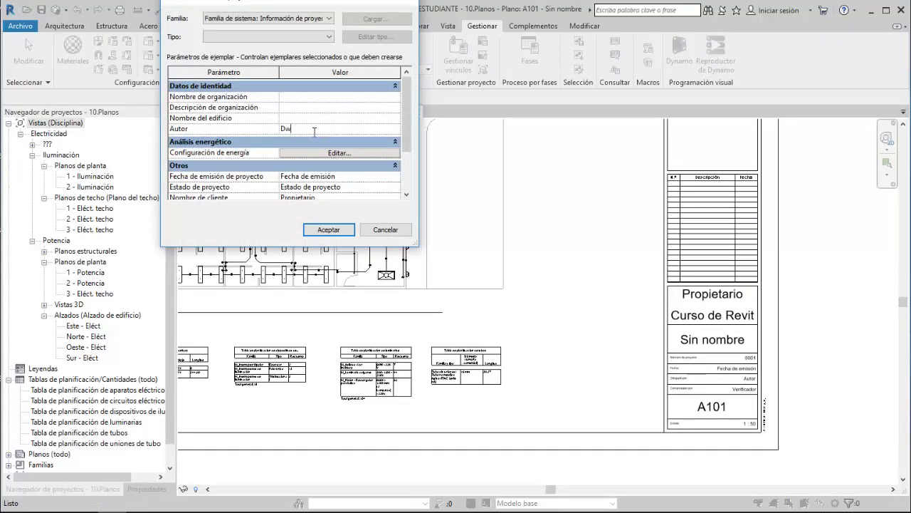
pyautogui.click(328, 229)
# - Check the updated title block on A101 and reopen Información de proyecto
pyautogui.scroll(1, 712, 385)
pyautogui.scroll(1, 712, 384)
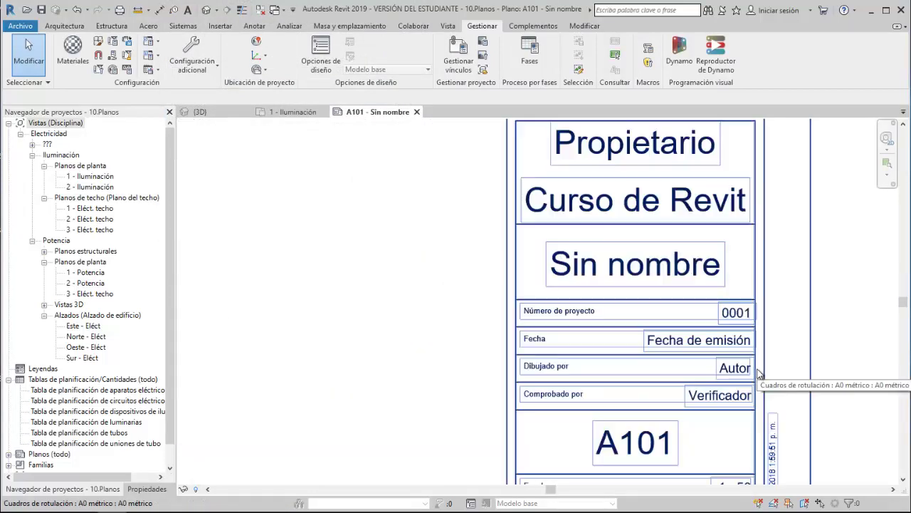
pyautogui.click(706, 381)
pyautogui.scroll(-2, 706, 381)
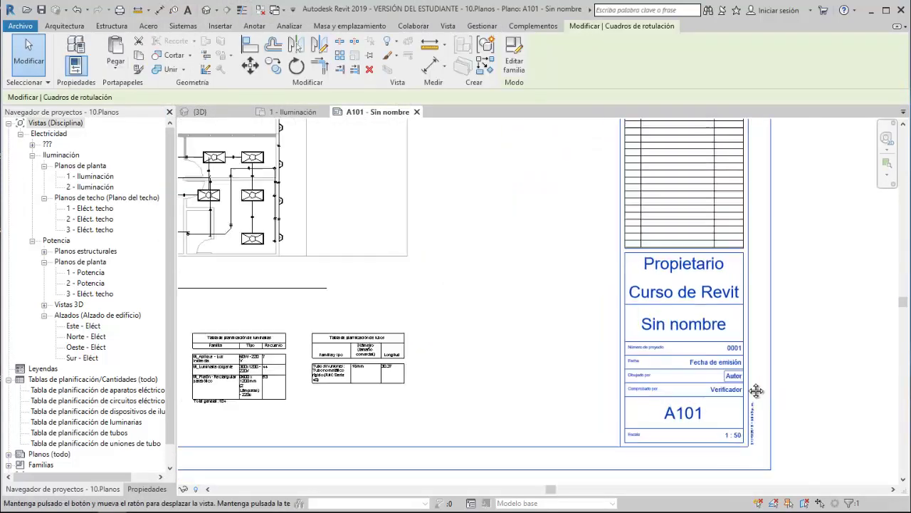
pyautogui.scroll(-2, 596, 338)
pyautogui.moveTo(596, 338)
pyautogui.mouseDown(button='middle')
pyautogui.moveTo(603, 464)
pyautogui.moveTo(641, 333)
pyautogui.mouseUp(button='middle')
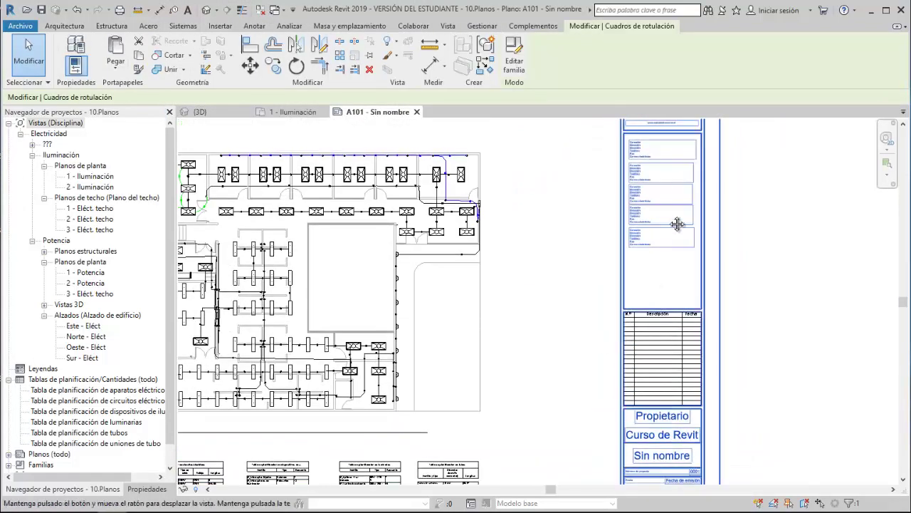
pyautogui.scroll(1, 641, 333)
pyautogui.scroll(-1, 641, 332)
pyautogui.scroll(2, 620, 403)
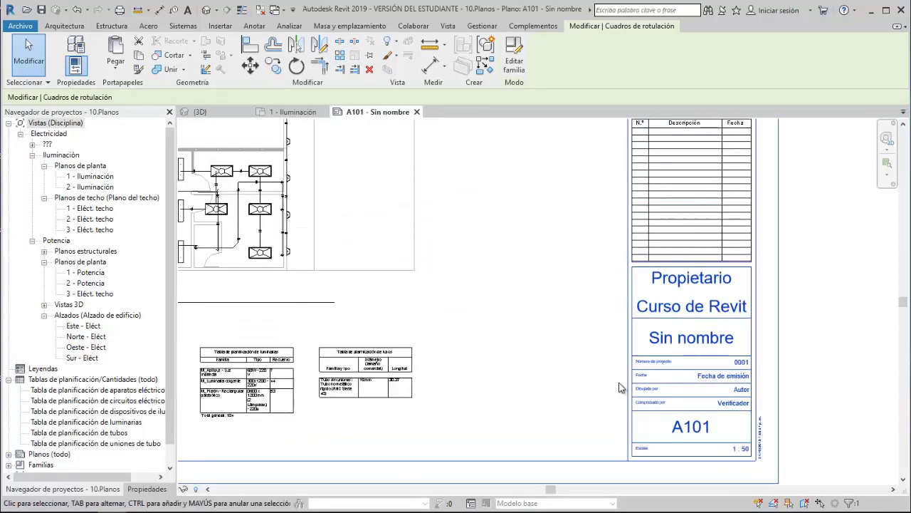
pyautogui.click(610, 374)
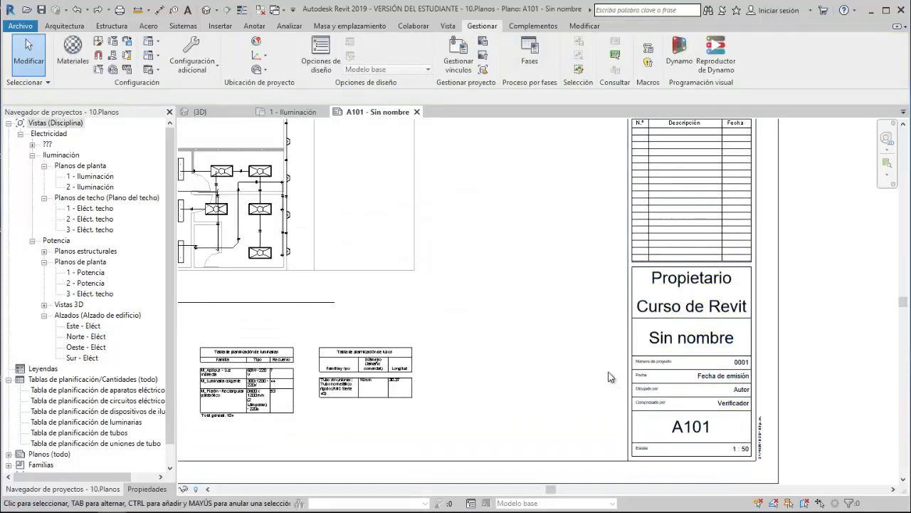
pyautogui.click(99, 70)
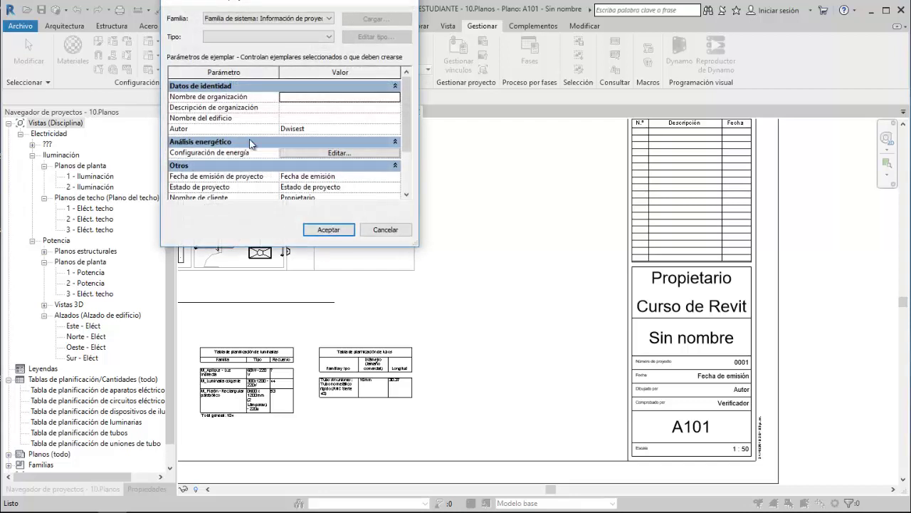
# - Set the client name to MEP
pyautogui.scroll(-2, 313, 178)
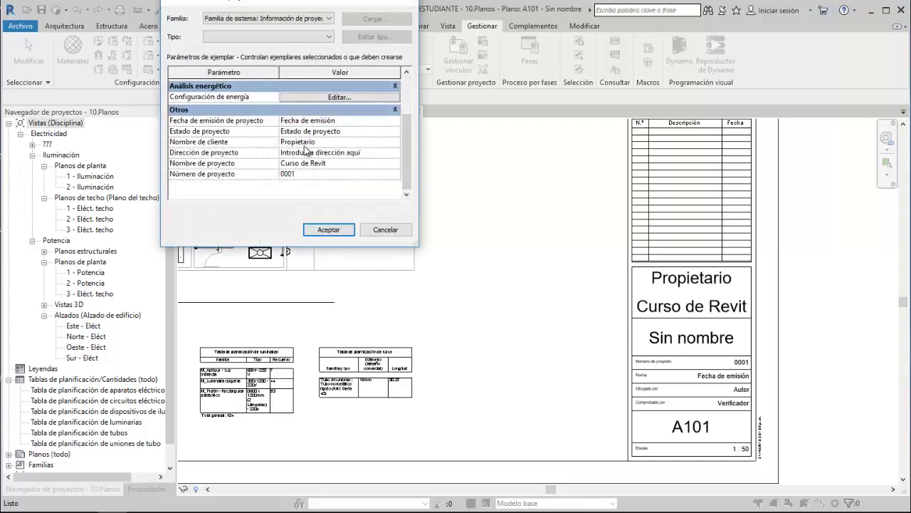
pyautogui.click(303, 145)
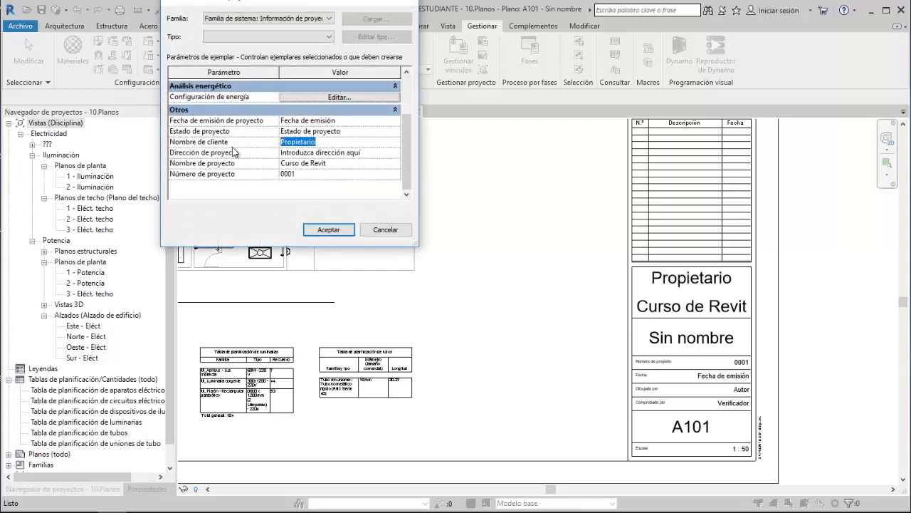
pyautogui.write('MEP')
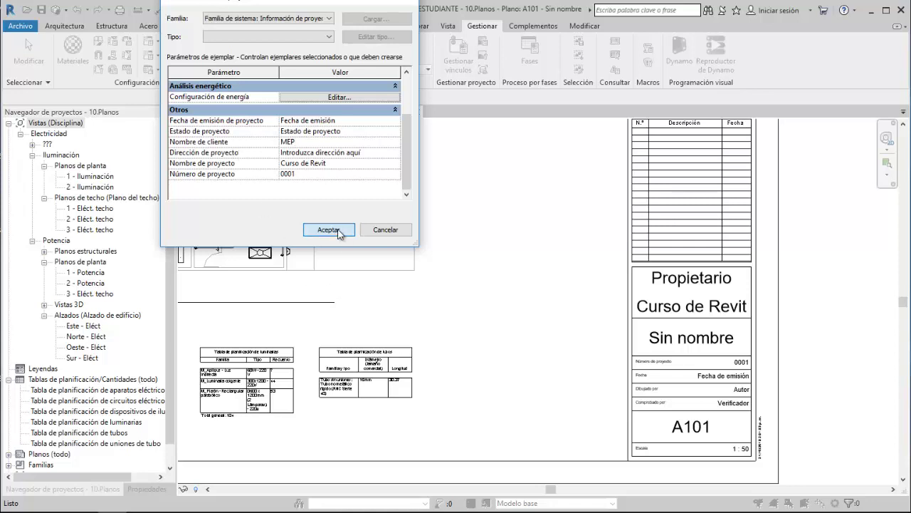
pyautogui.click(331, 230)
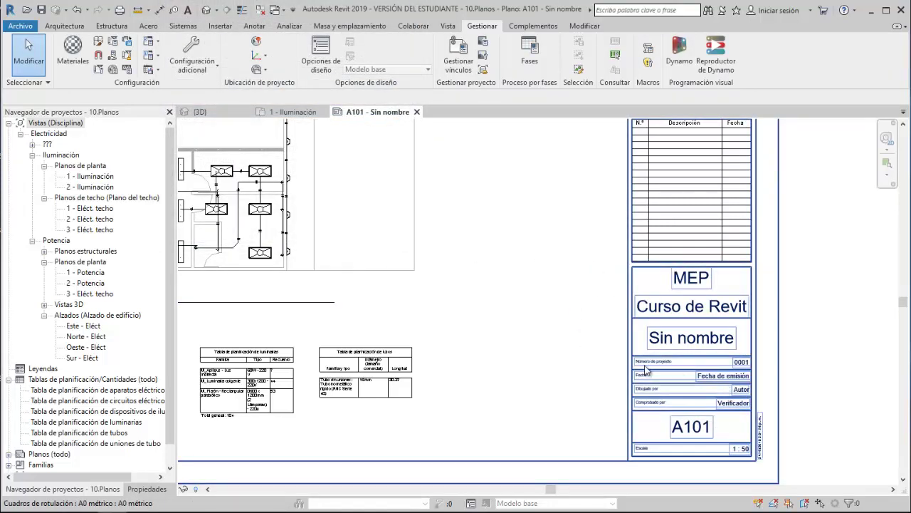
# - Set the project number to 100
pyautogui.scroll(1, 698, 383)
pyautogui.scroll(1, 687, 374)
pyautogui.scroll(1, 612, 300)
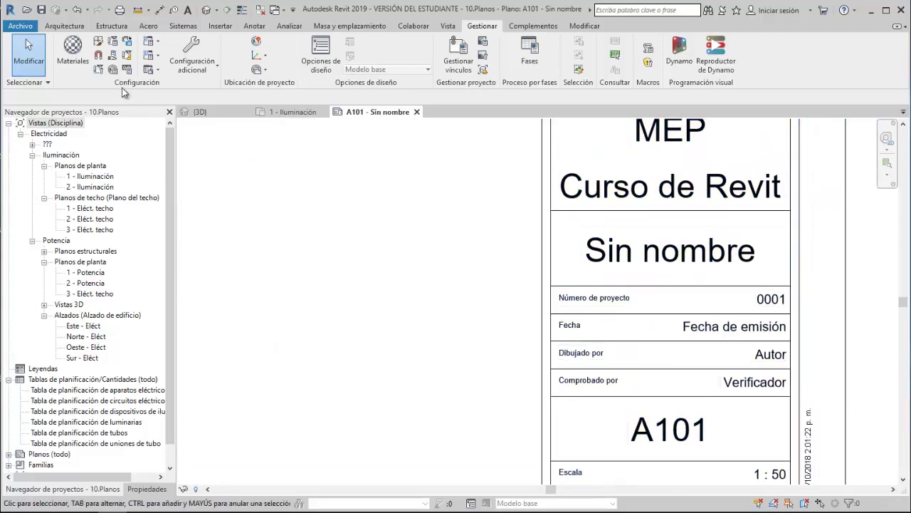
pyautogui.click(98, 70)
pyautogui.scroll(-3, 260, 178)
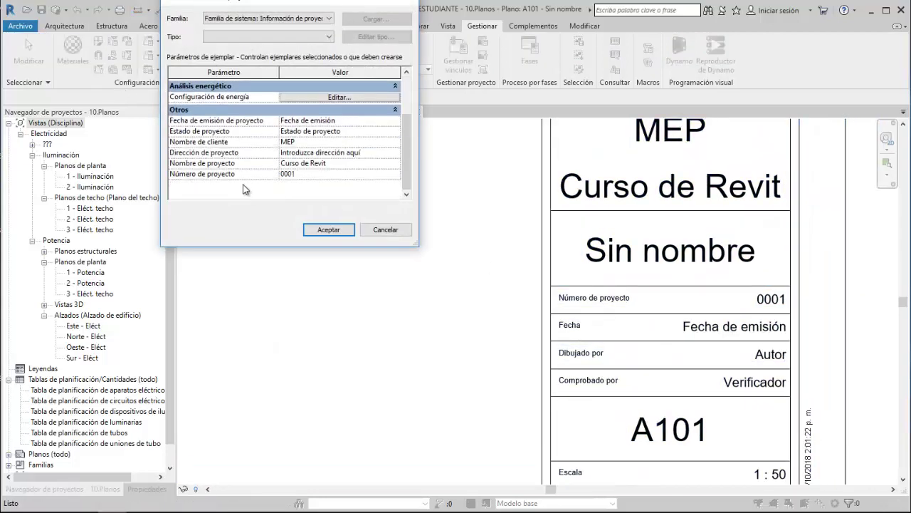
pyautogui.click(305, 173)
pyautogui.write('100')
pyautogui.press('Return')
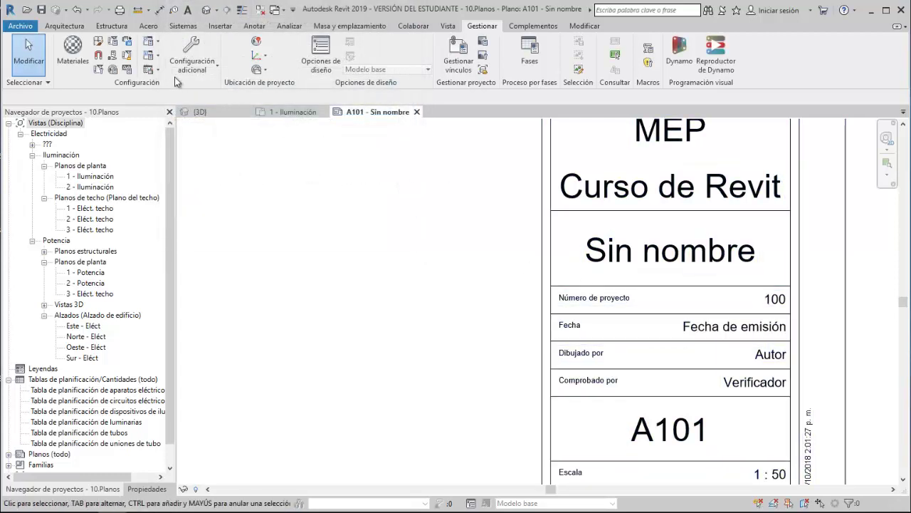
# - Set the project issue date to 10/10/20
pyautogui.click(99, 69)
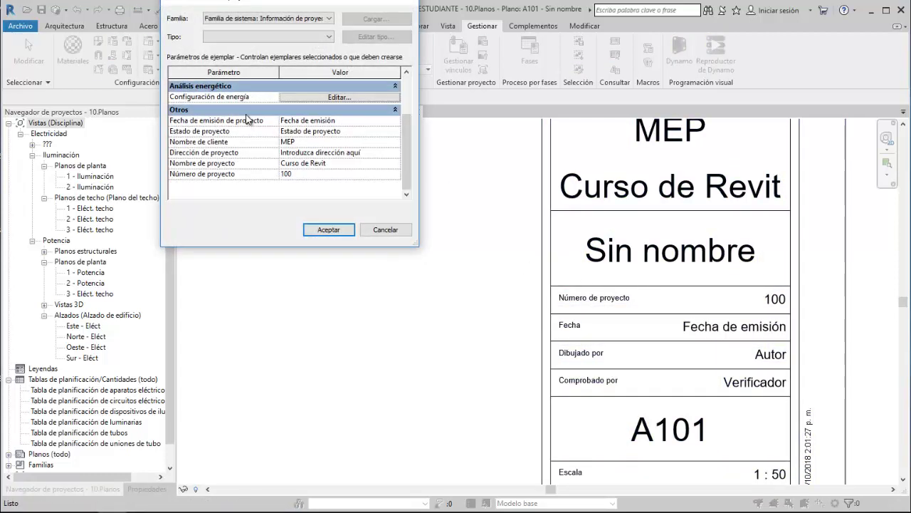
pyautogui.scroll(3, 250, 141)
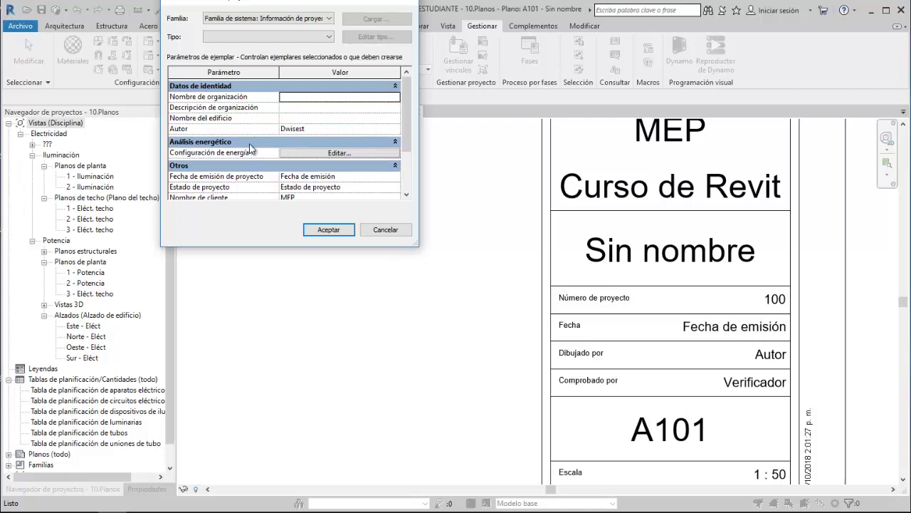
pyautogui.click(349, 176)
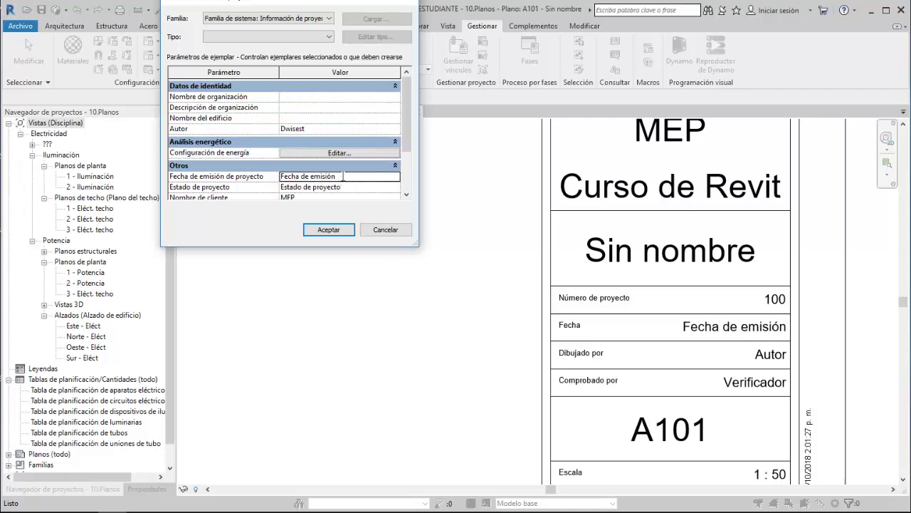
pyautogui.write('10/10/20')
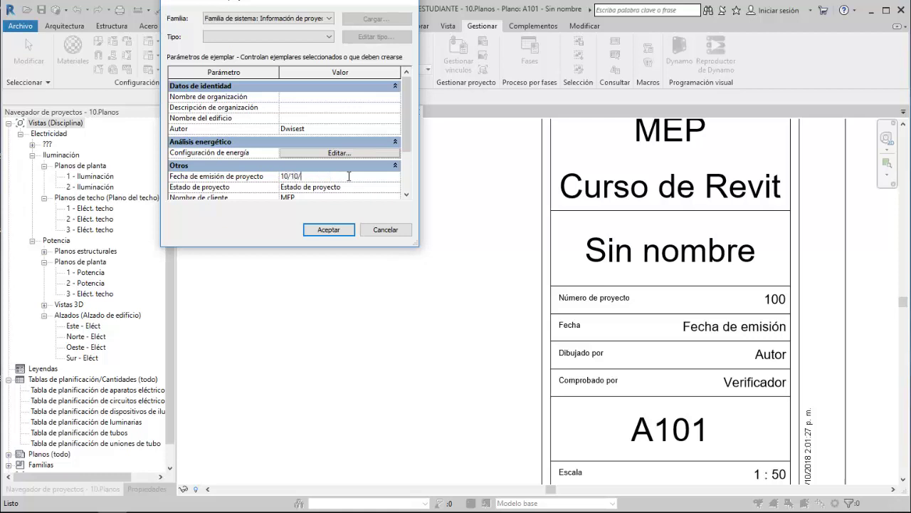
pyautogui.click(340, 232)
pyautogui.scroll(-2, 419, 279)
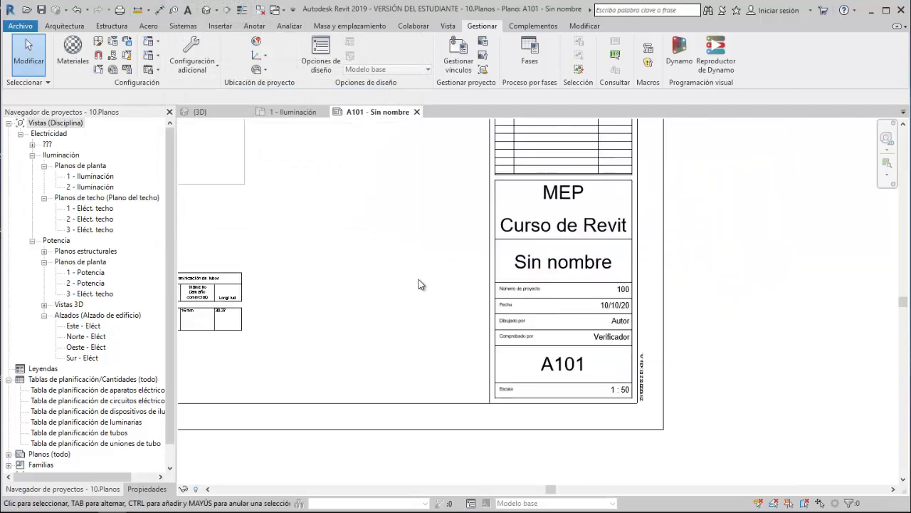
pyautogui.scroll(-2, 419, 279)
pyautogui.scroll(-2, 419, 279)
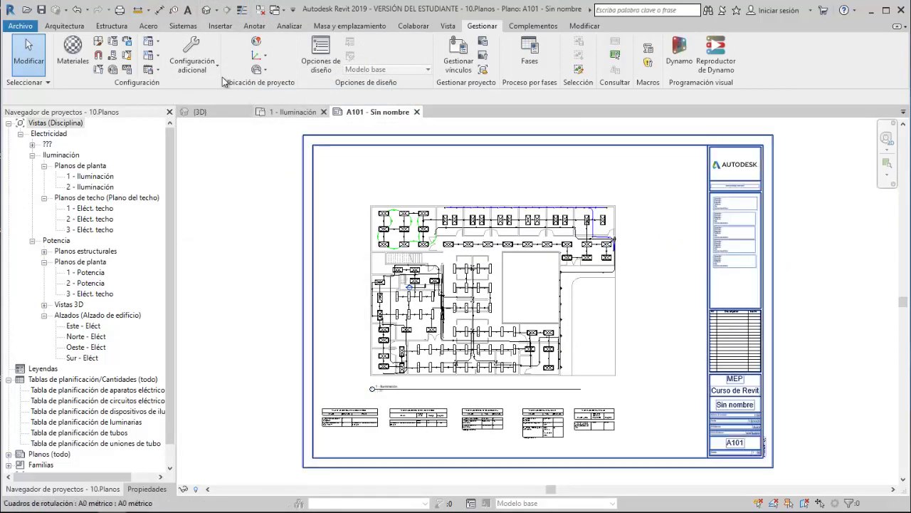
# - Print sheet A101 to plano.pdf using Microsoft Print to PDF, then review and close the PDF
pyautogui.click(119, 10)
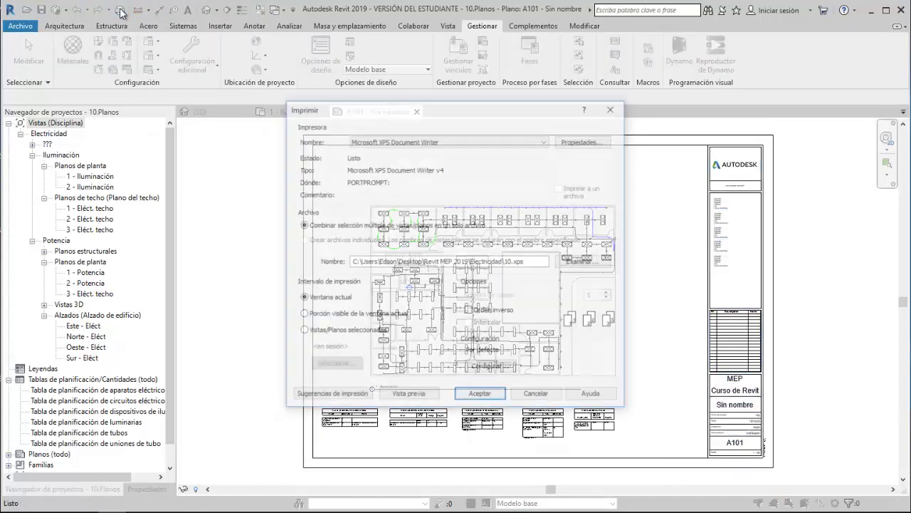
pyautogui.click(463, 137)
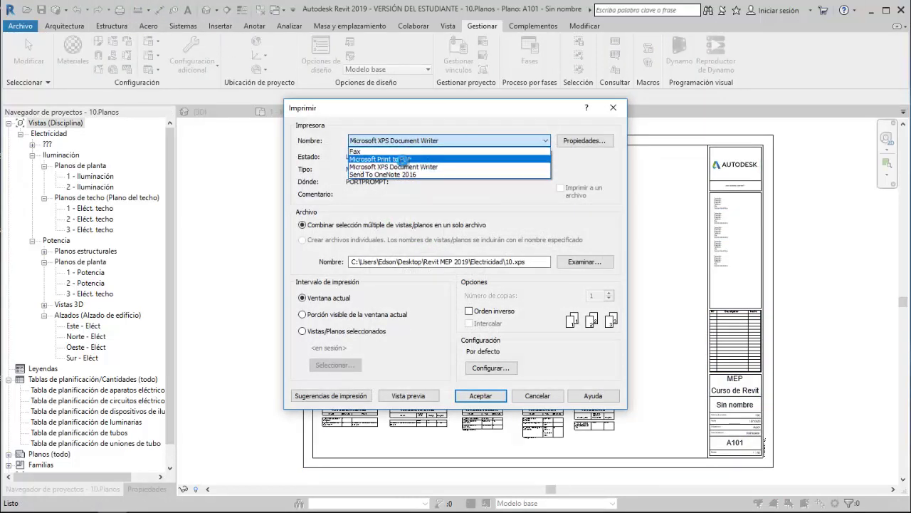
pyautogui.click(400, 159)
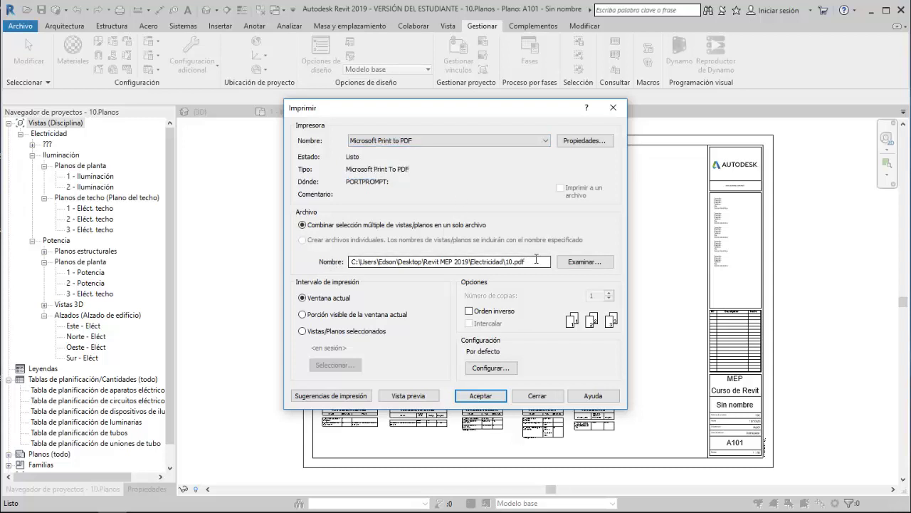
pyautogui.click(498, 396)
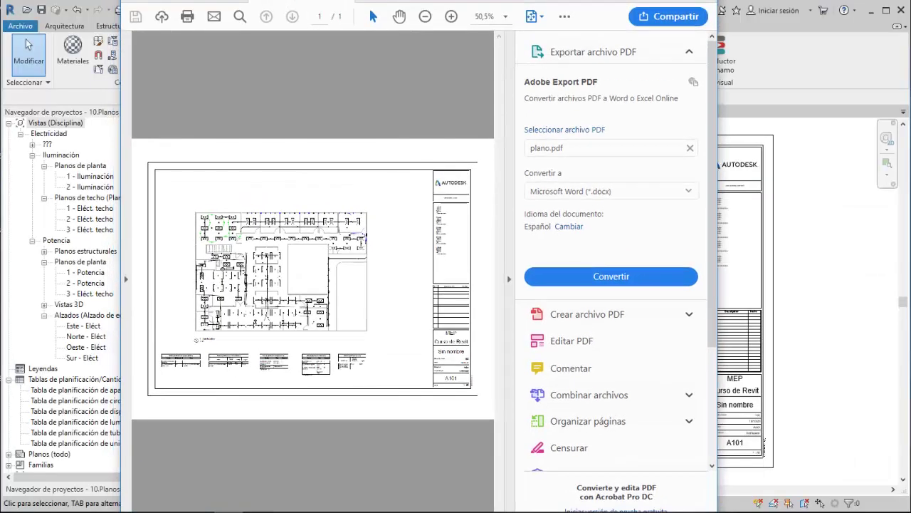
pyautogui.moveTo(334, 8); pyautogui.dragTo(375, 54)
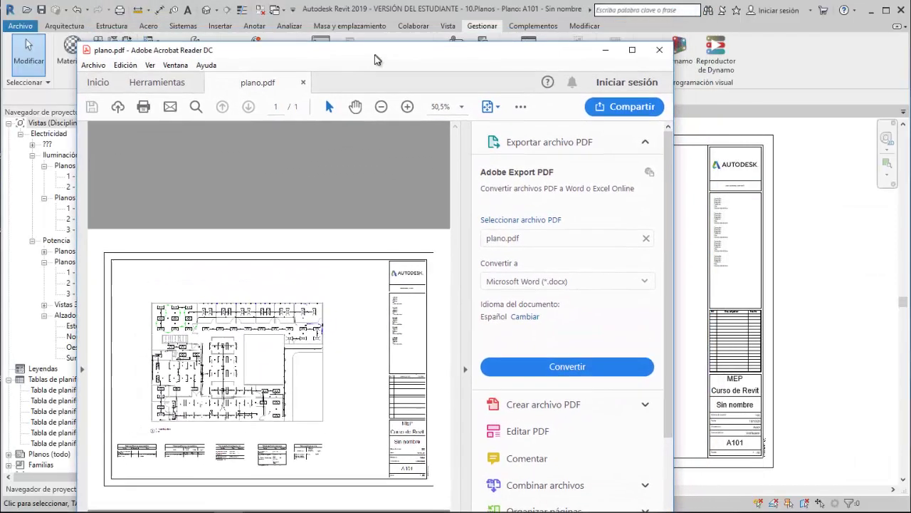
pyautogui.click(659, 50)
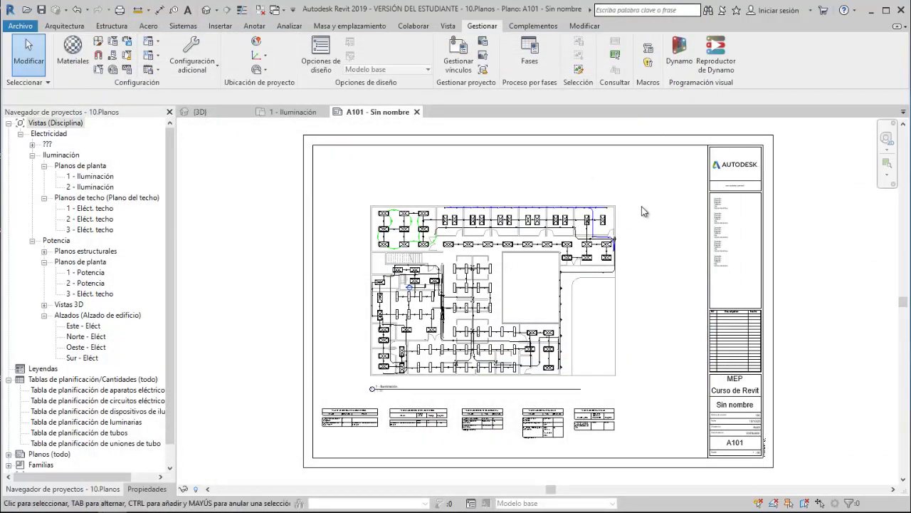